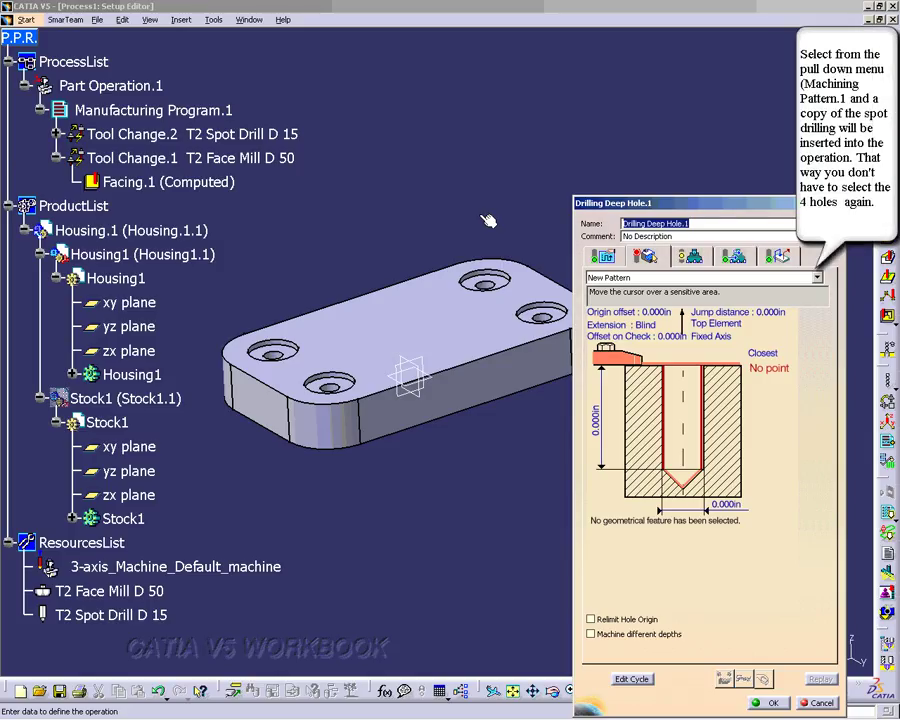
Step: Reuse Machining Pattern.1 as the hole pattern for the deep hole drilling operation under Tool Change.2
left_click(168, 138)
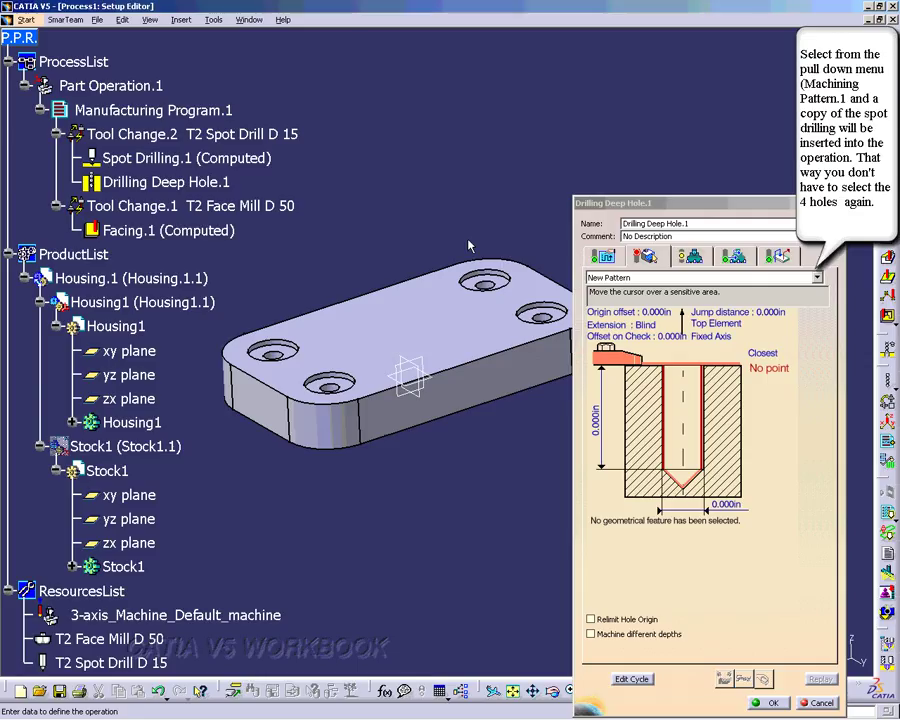
left_click(816, 277)
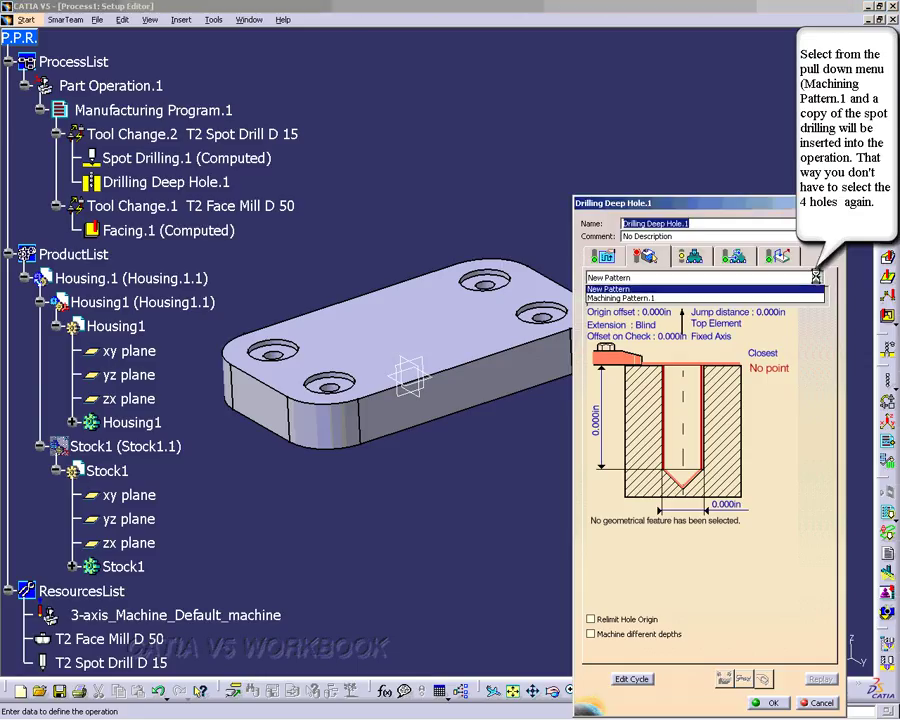
left_click(663, 298)
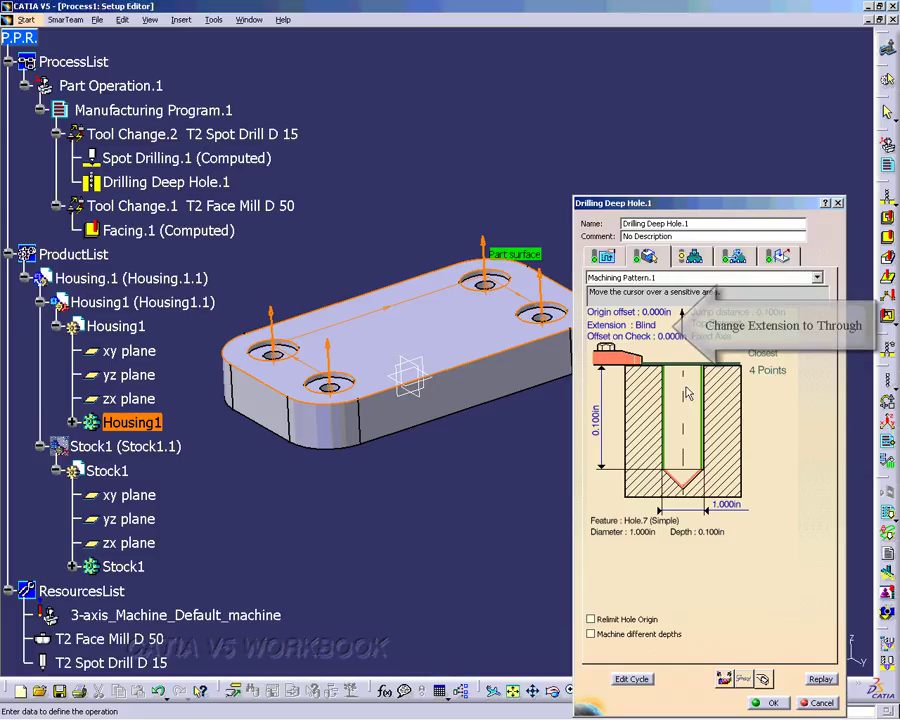
Step: Set the hole extension to Through and assign the bottom face of Housing1 as the bottom of the drilling operation
left_click(648, 326)
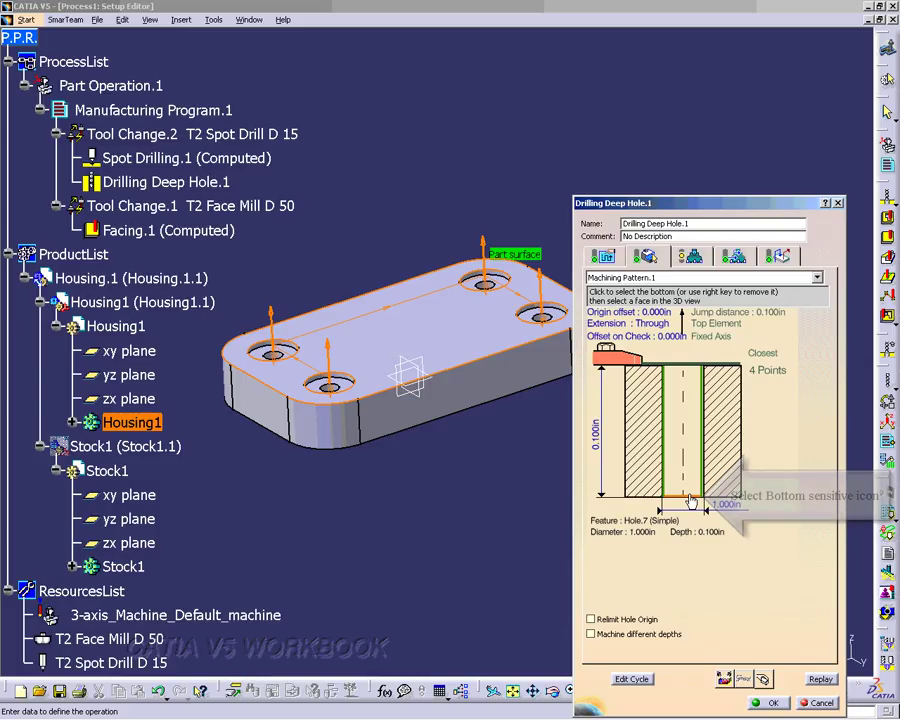
left_click(690, 499)
middle_click_drag(681, 496, 513, 241)
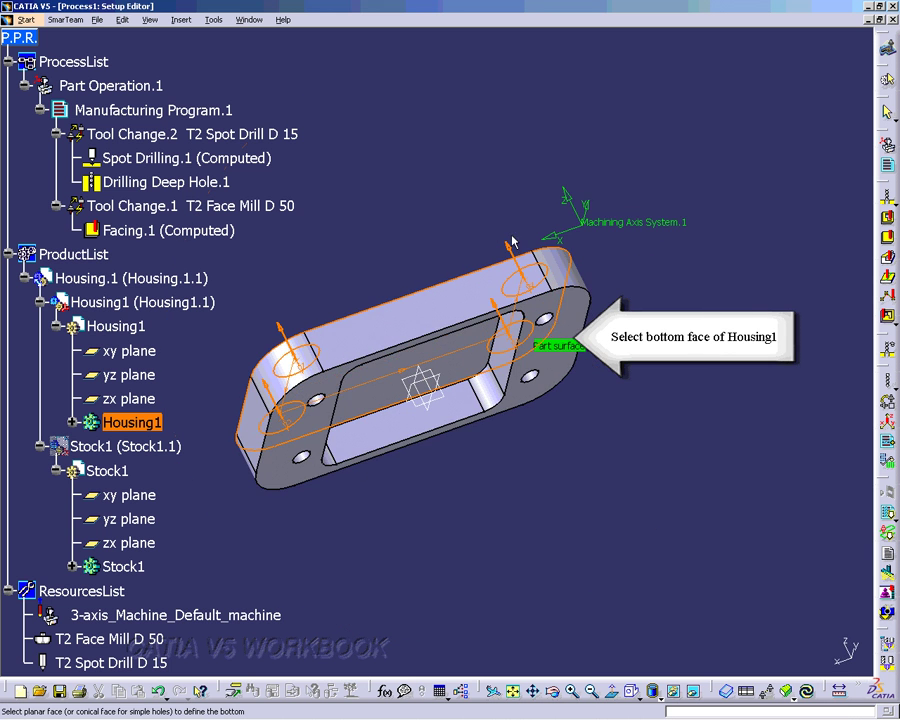
left_click(574, 319)
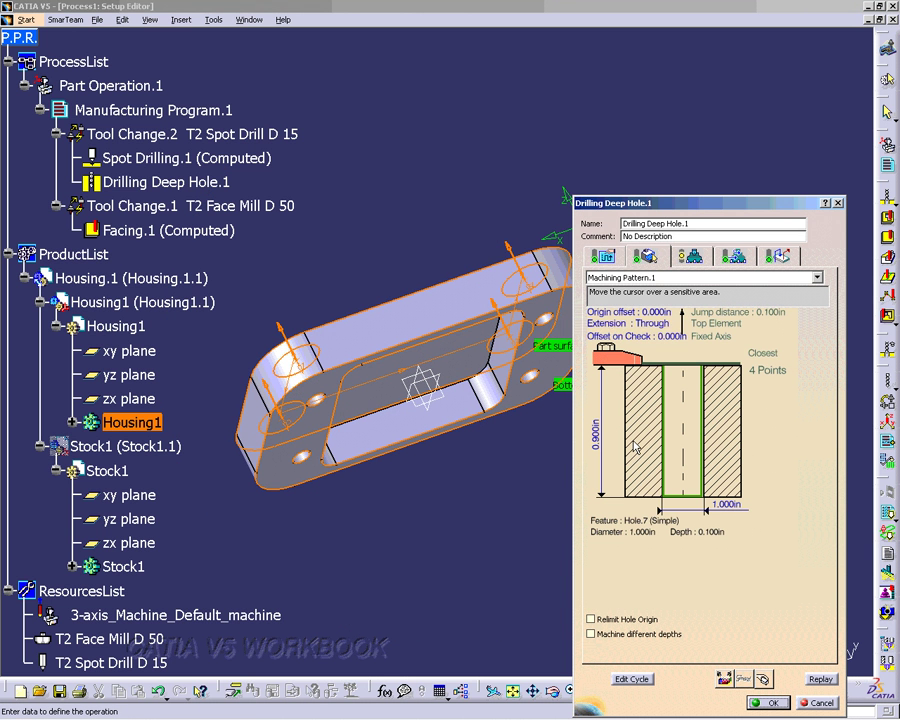
middle_click_drag(560, 490, 560, 530)
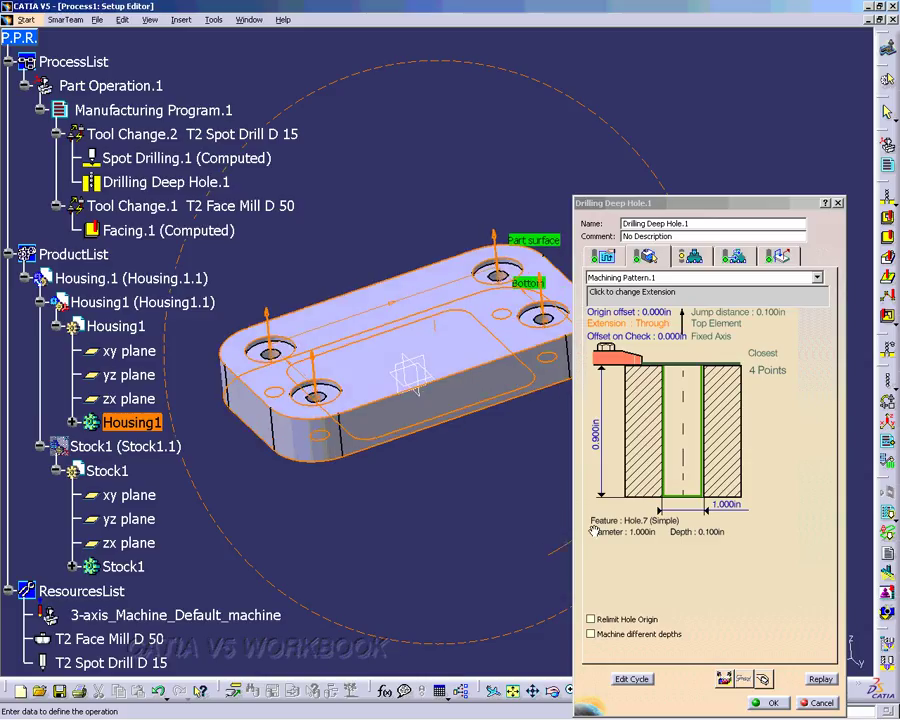
Step: Set the hole diameter of the deep hole drilling operation to 0.38 in
double_click(731, 505)
type(".38")
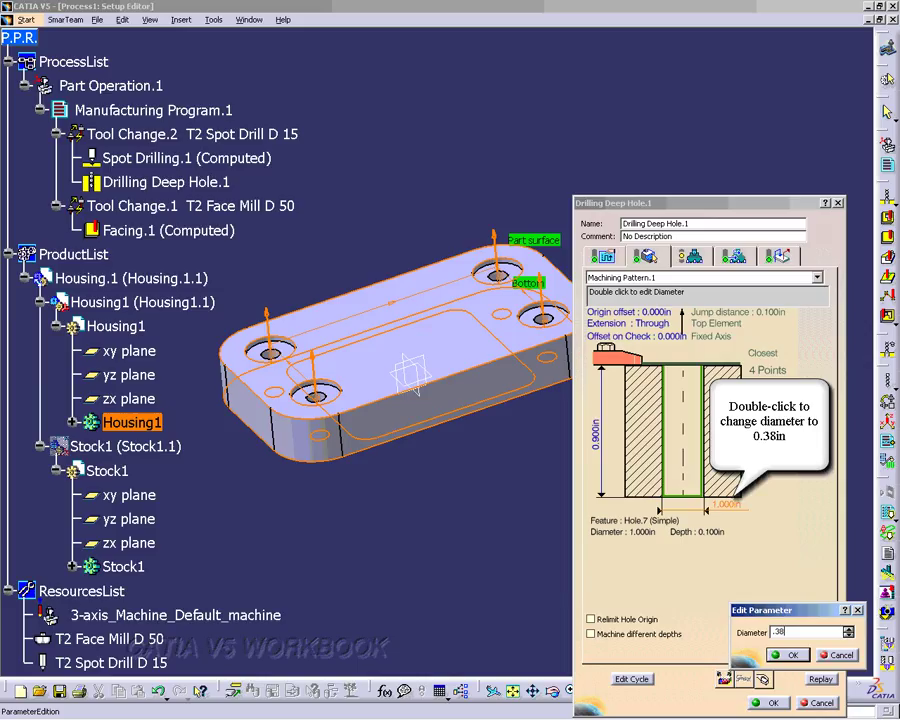
key("Return")
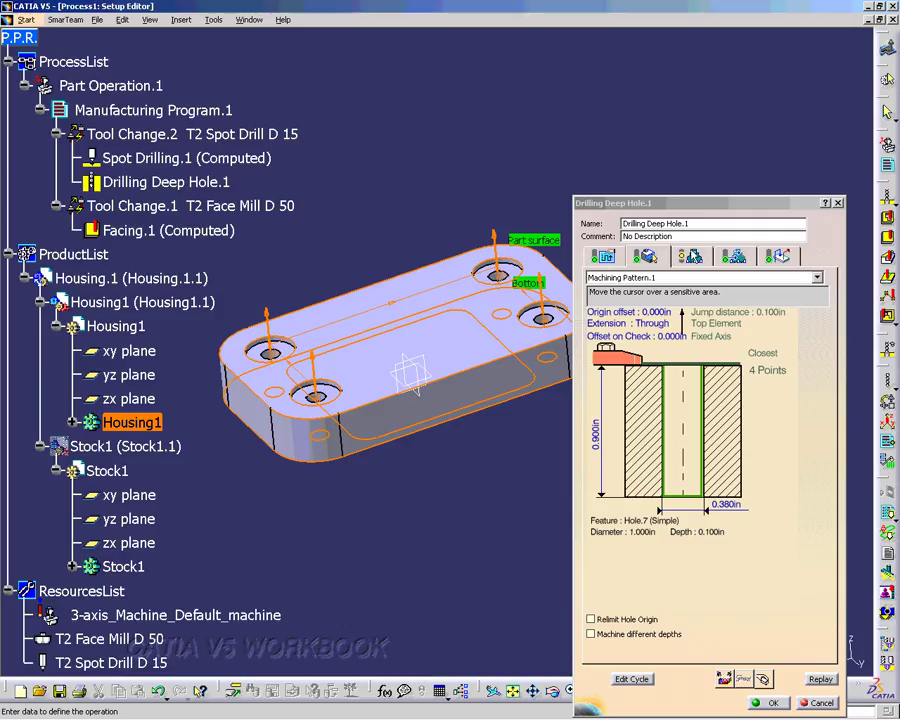
Step: Create a new drill for the operation by renaming the tool to Lesson 5 T2 Spot Drill D 15
left_click(692, 257)
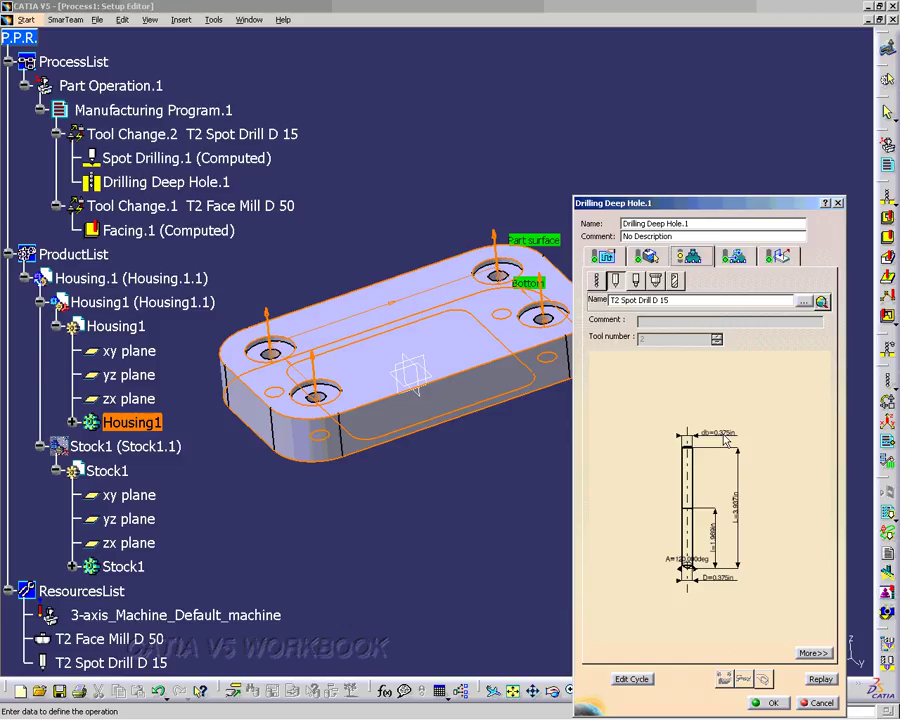
left_click(812, 652)
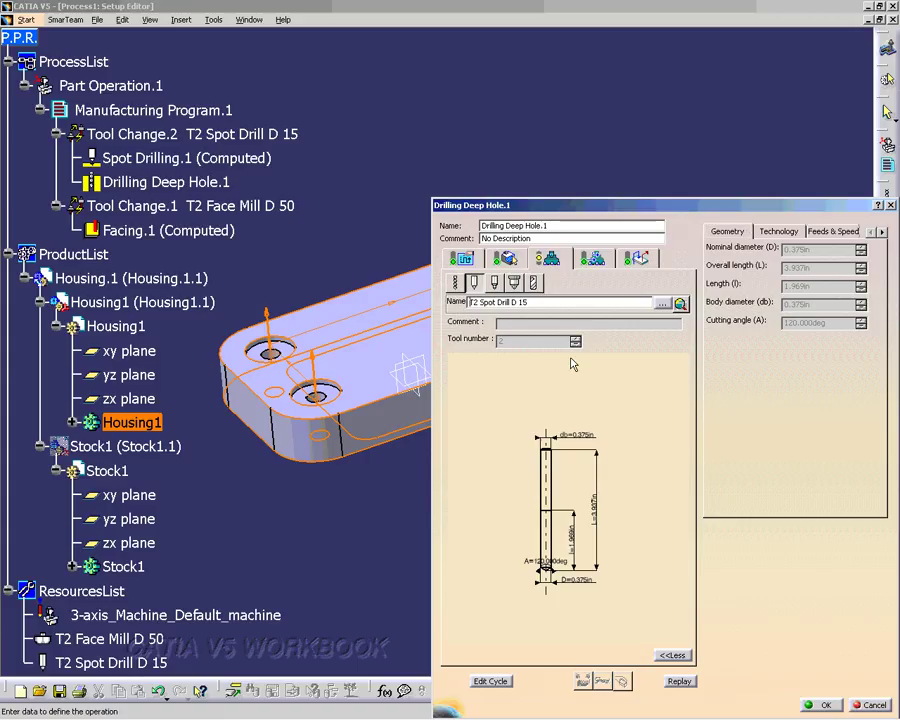
type("Lesson")
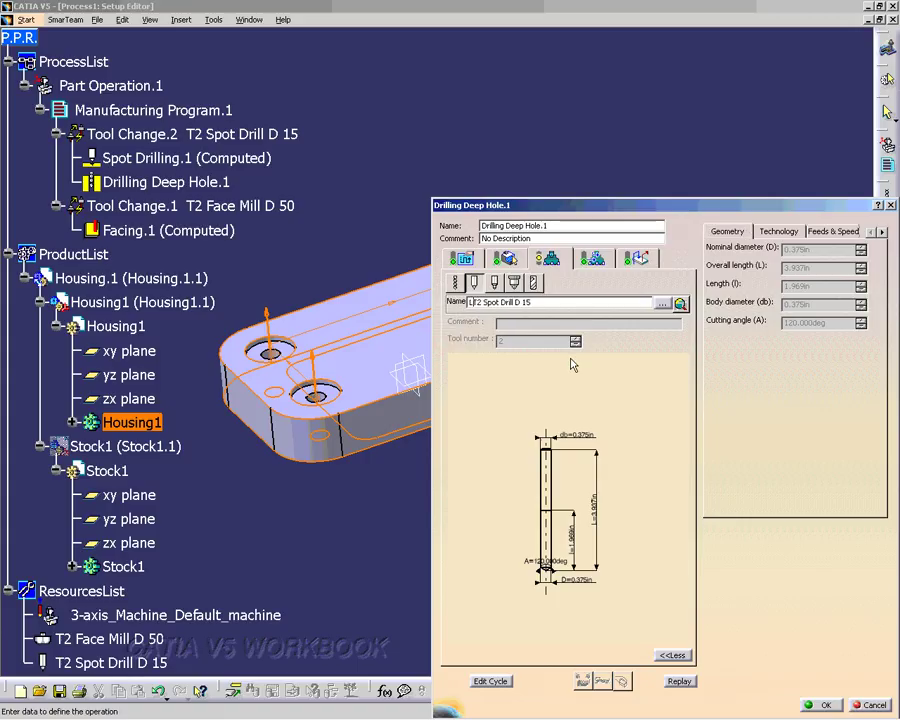
type(" 5")
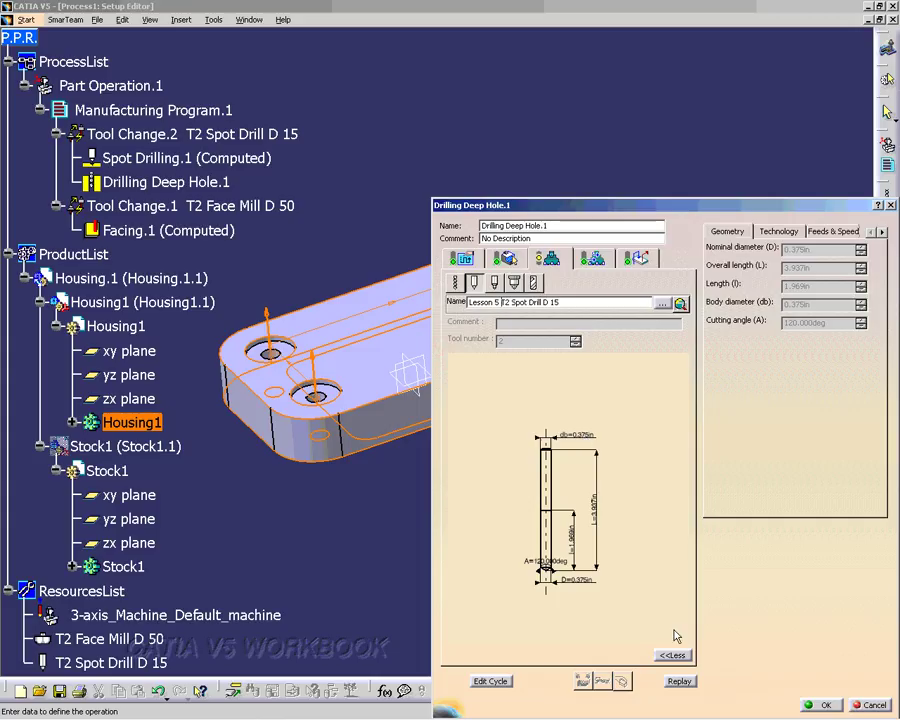
key("Return")
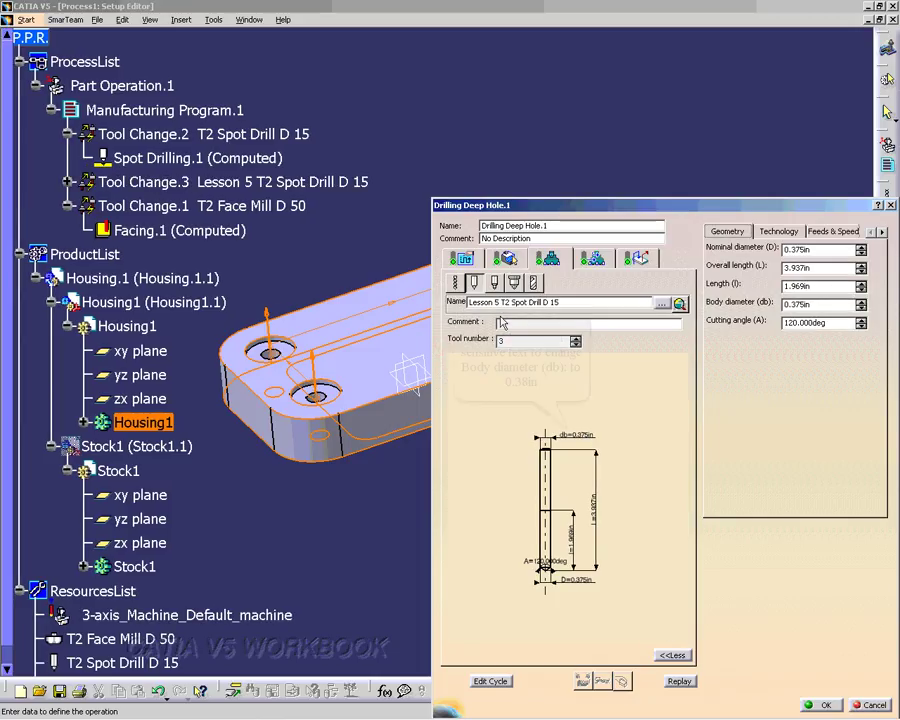
Step: Set both the body diameter and the nominal diameter of the new drill to 0.38 in
double_click(575, 437)
type(".38")
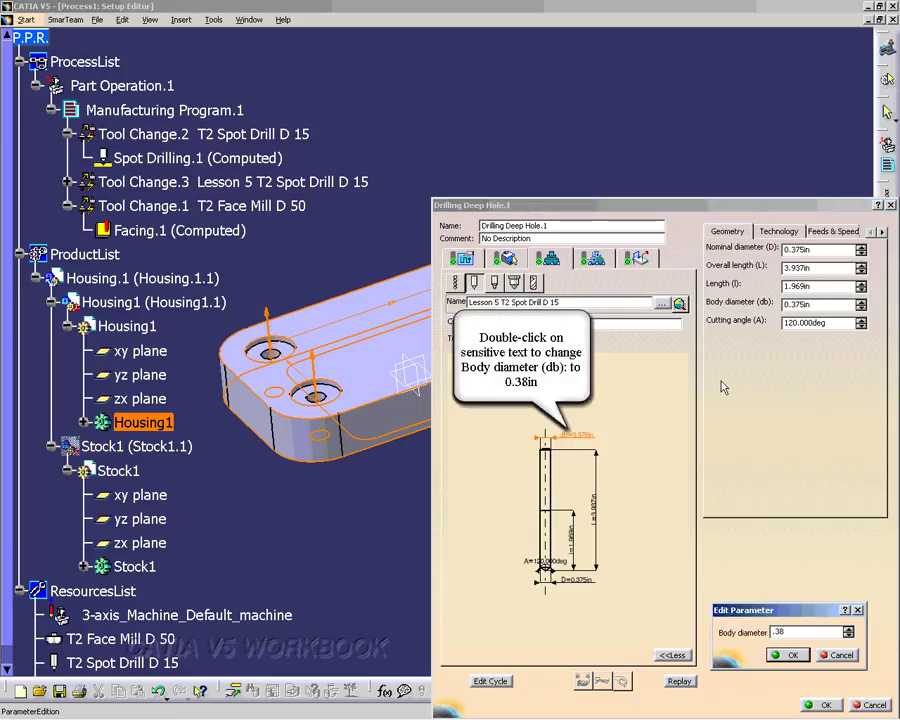
key("Return")
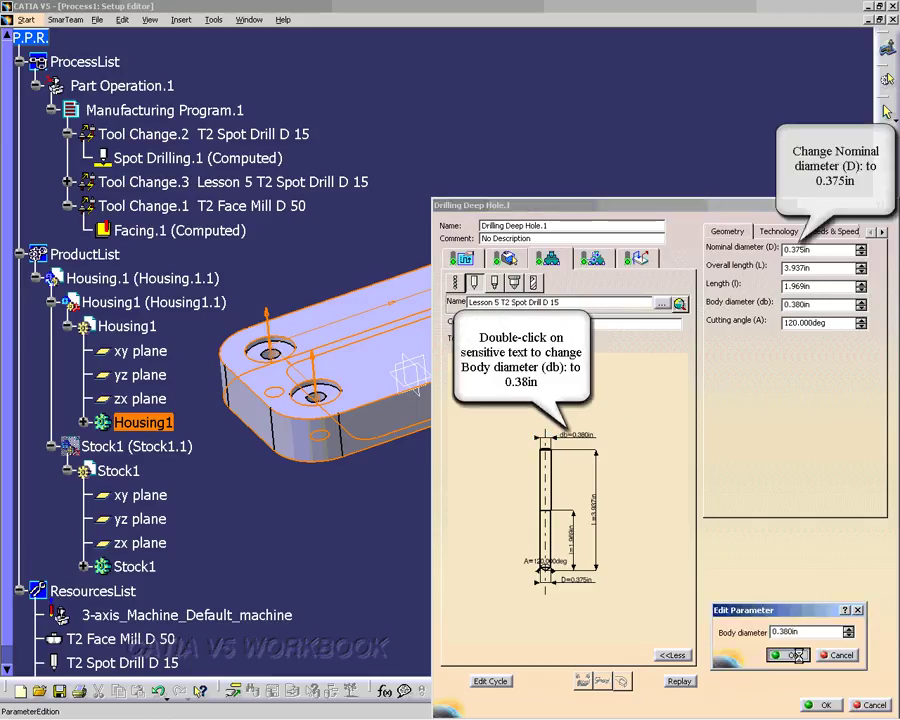
left_click(798, 250)
type(".38")
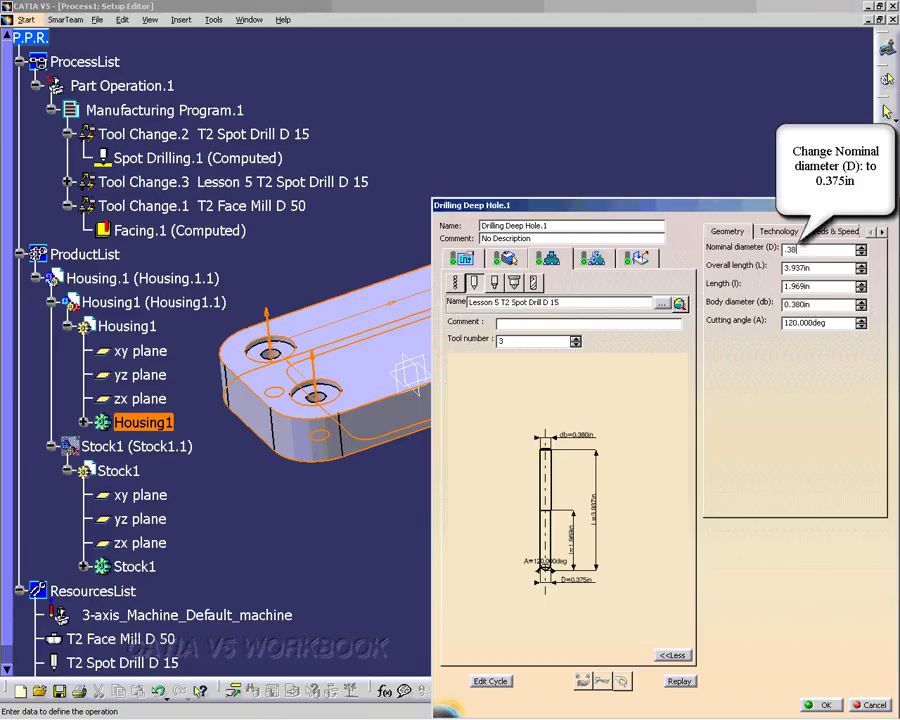
key("Return")
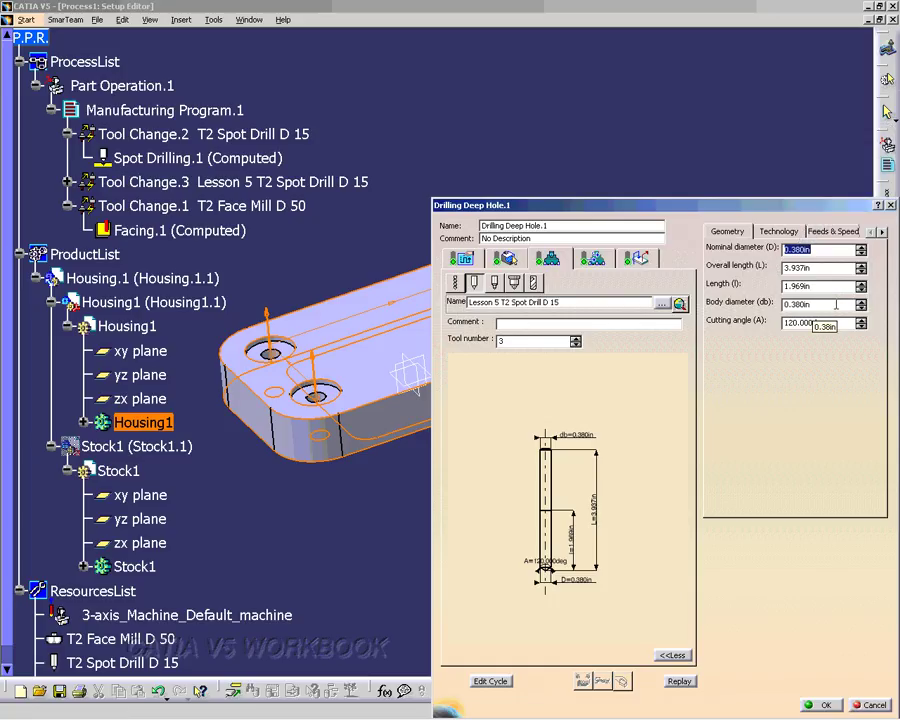
left_click(822, 705)
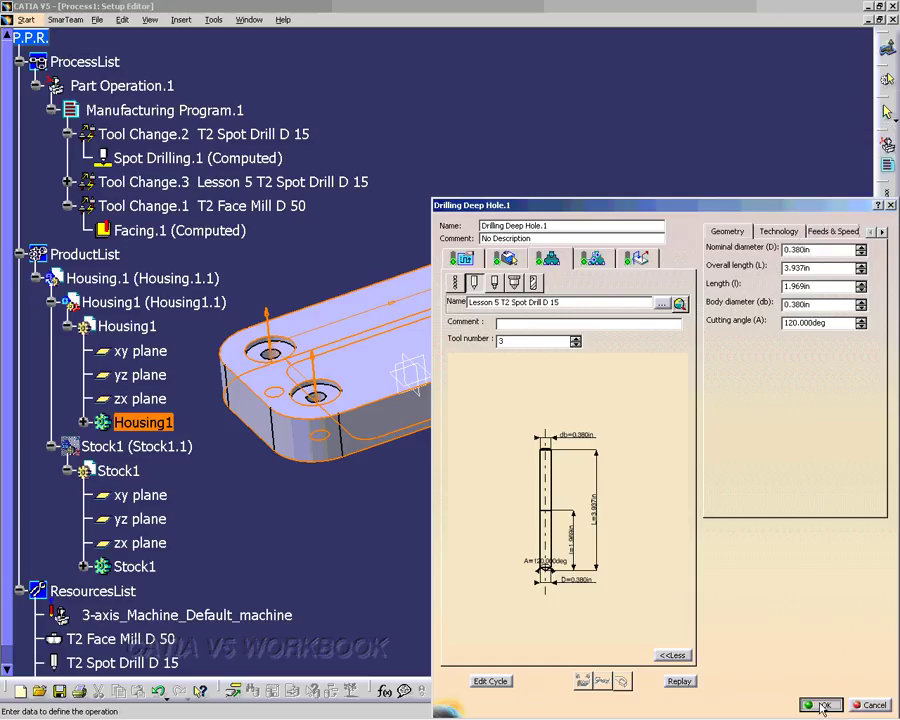
Step: Disable automatic feedrate and spindle speed computation, and set the approach feedrate to 20, plunge to 40 and machining to 20 in_mn
left_click(596, 259)
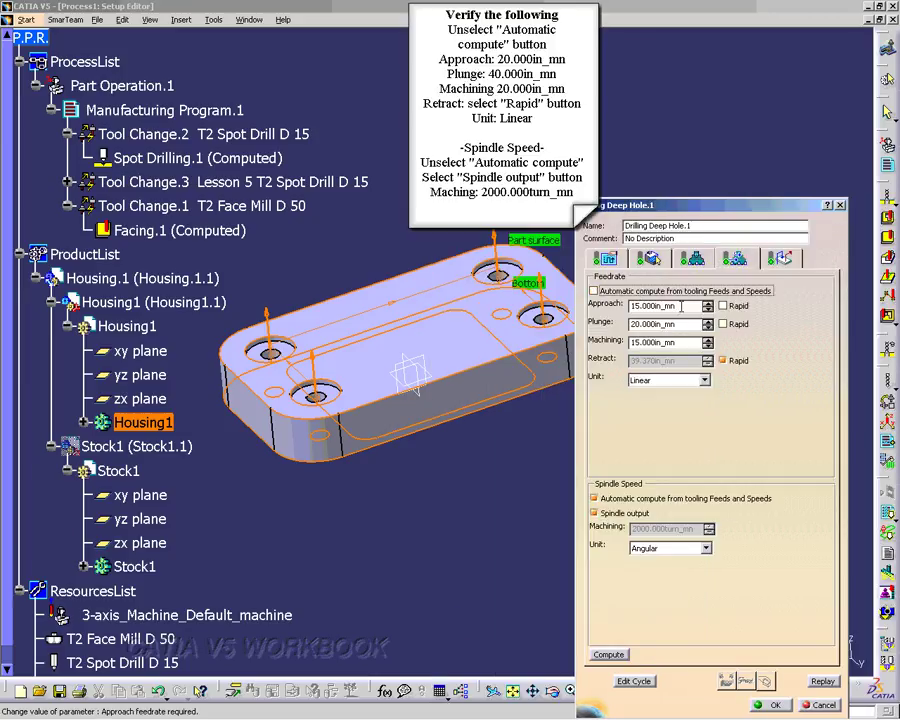
left_click_drag(682, 306, 598, 306)
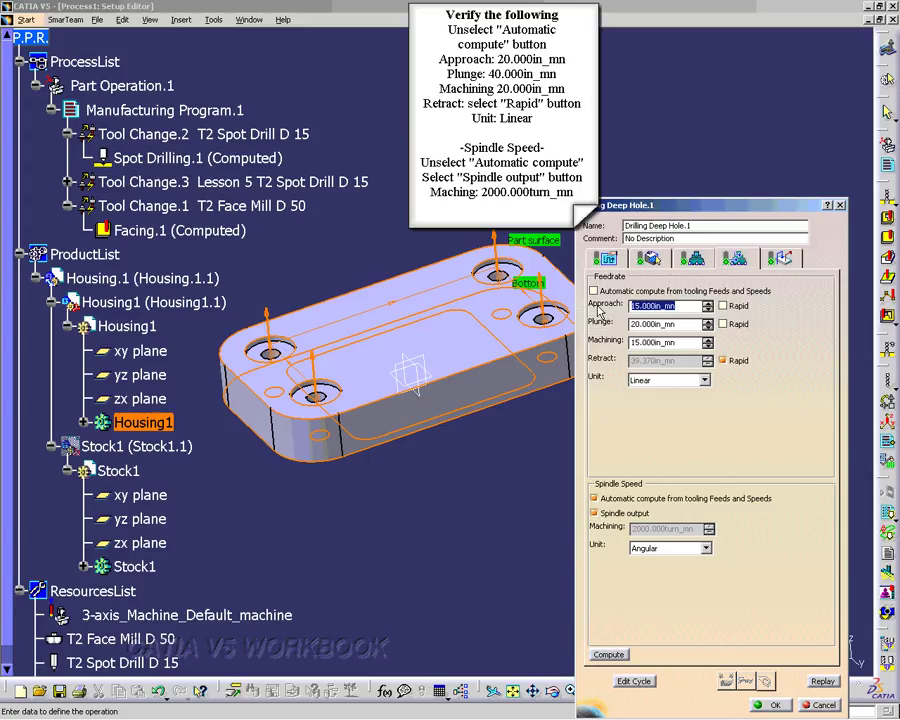
type("20")
key("Tab")
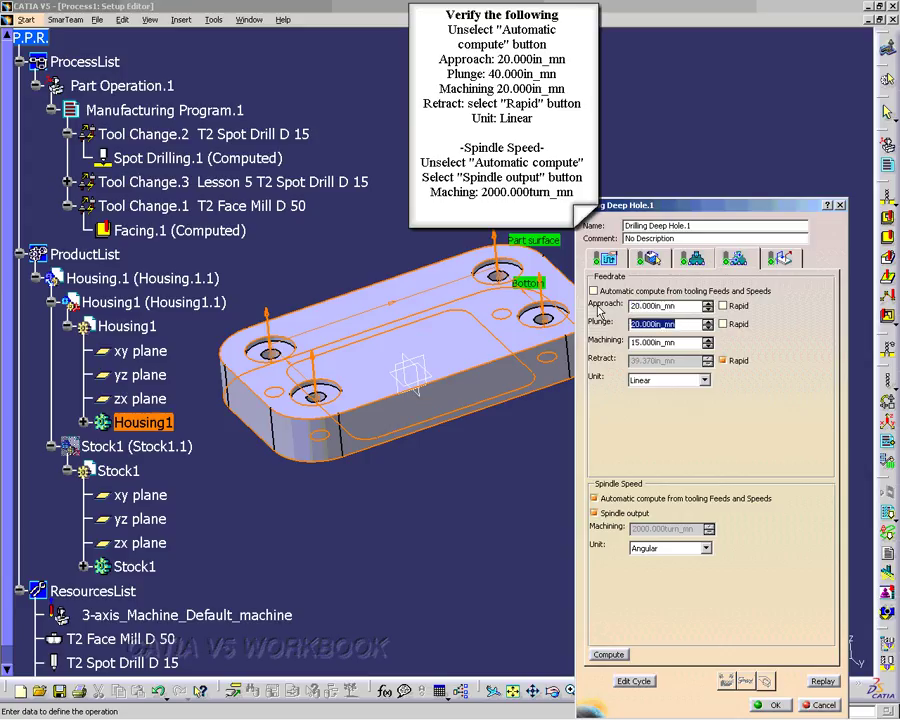
type("40")
key("Tab")
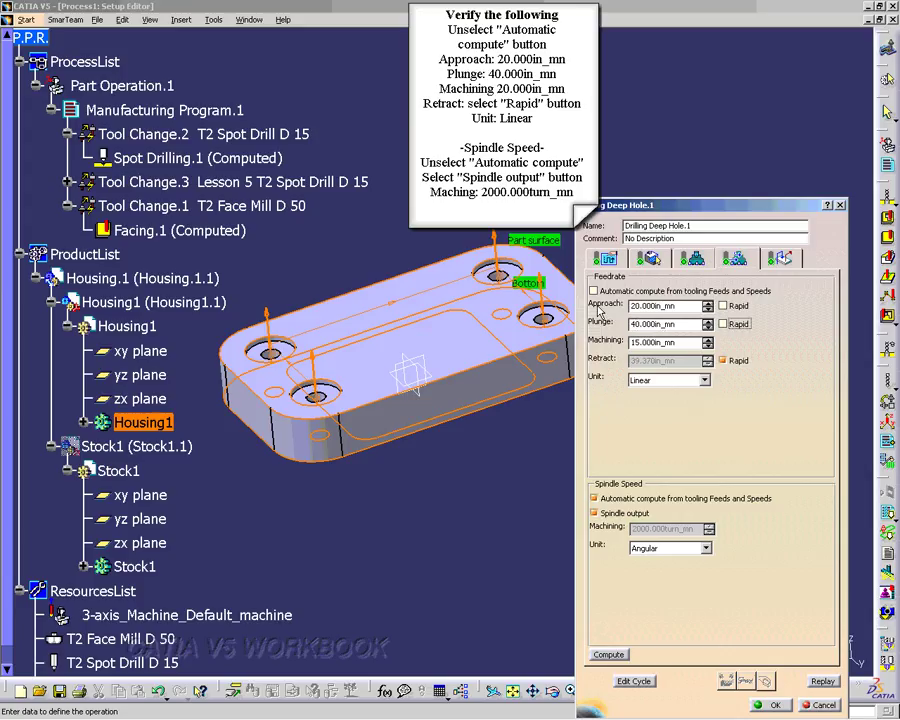
key("Tab")
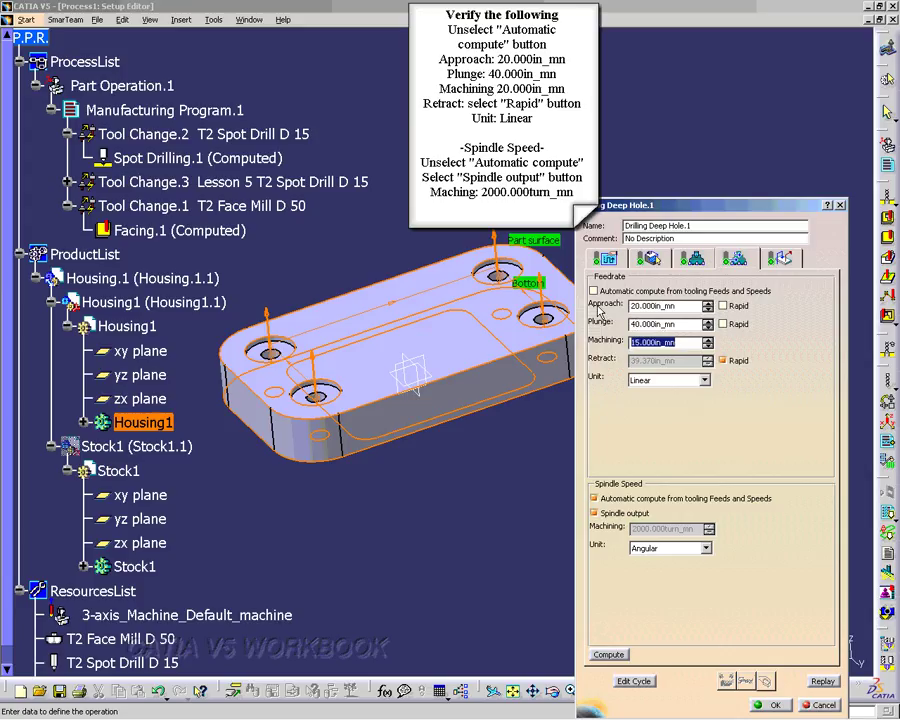
type("20")
key("Tab")
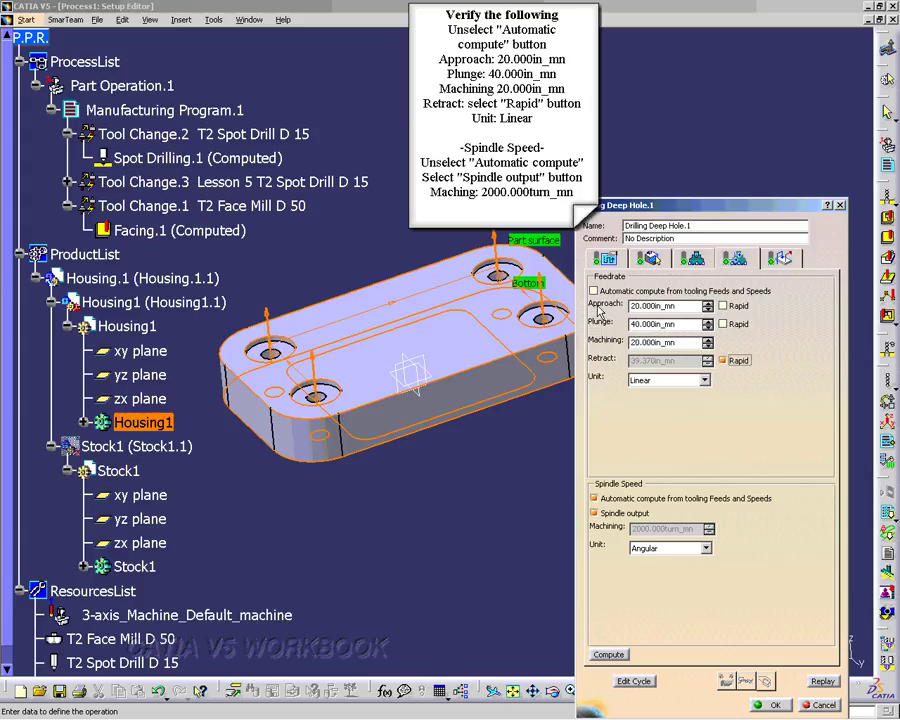
left_click(594, 498)
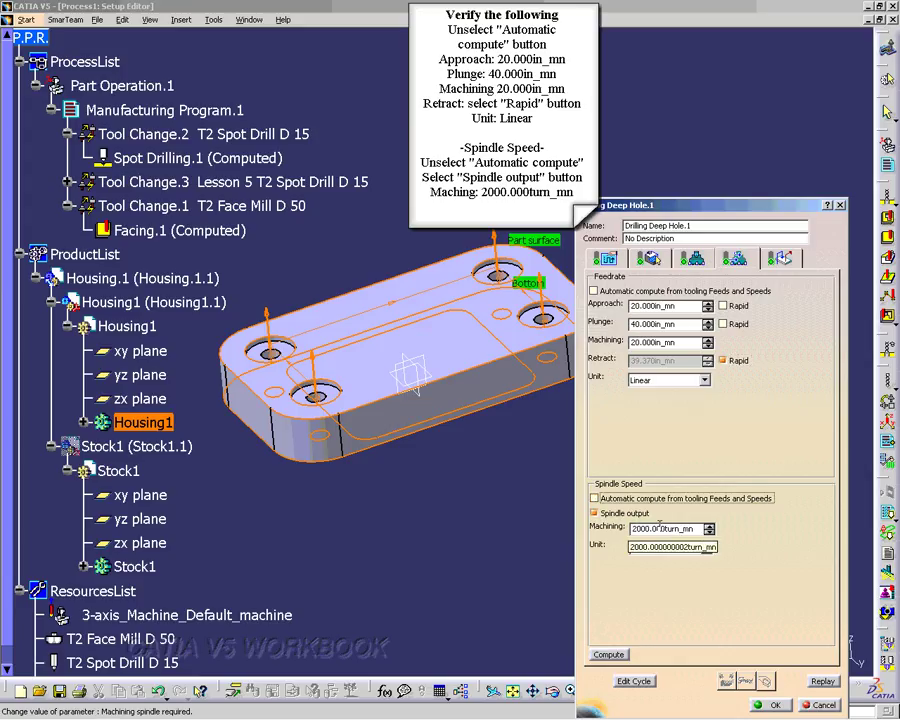
Step: Activate the approach macro, add an axial motion up to a plane, and set its feedrate to Rapid
left_click(778, 258)
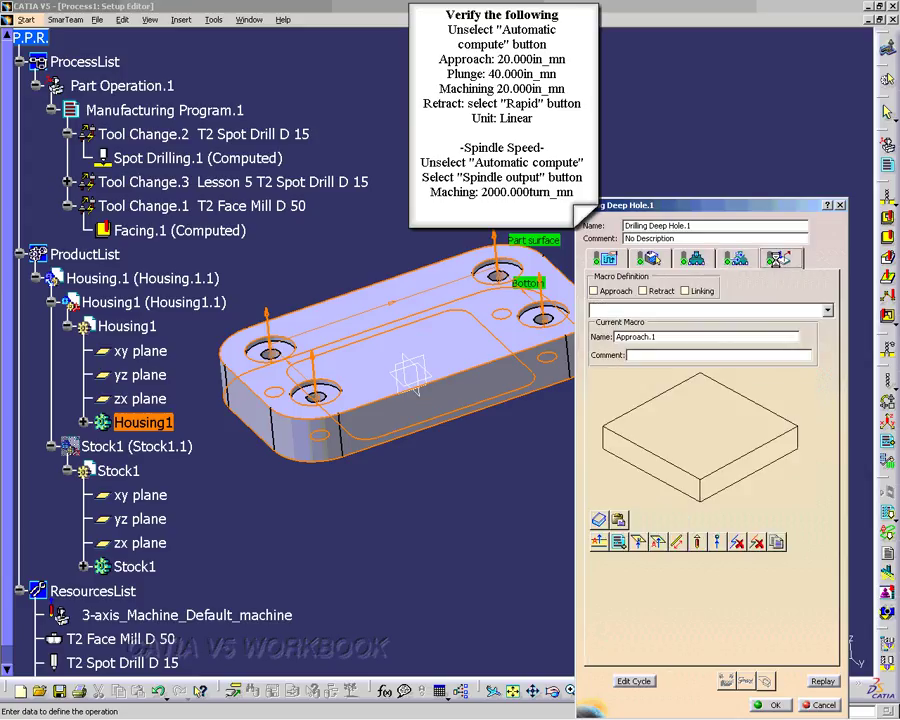
left_click(596, 291)
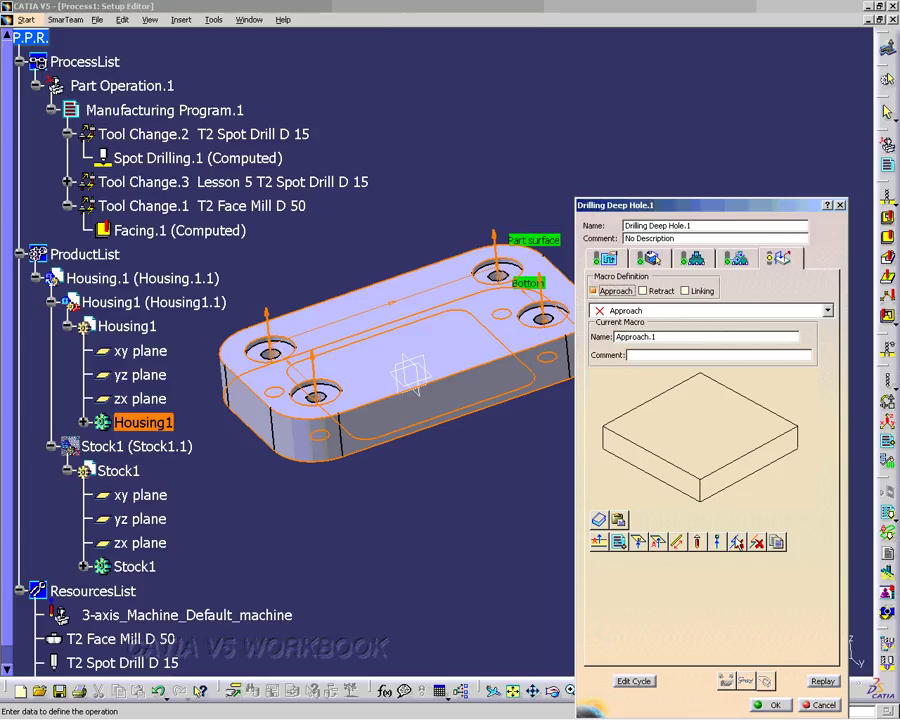
left_click(657, 541)
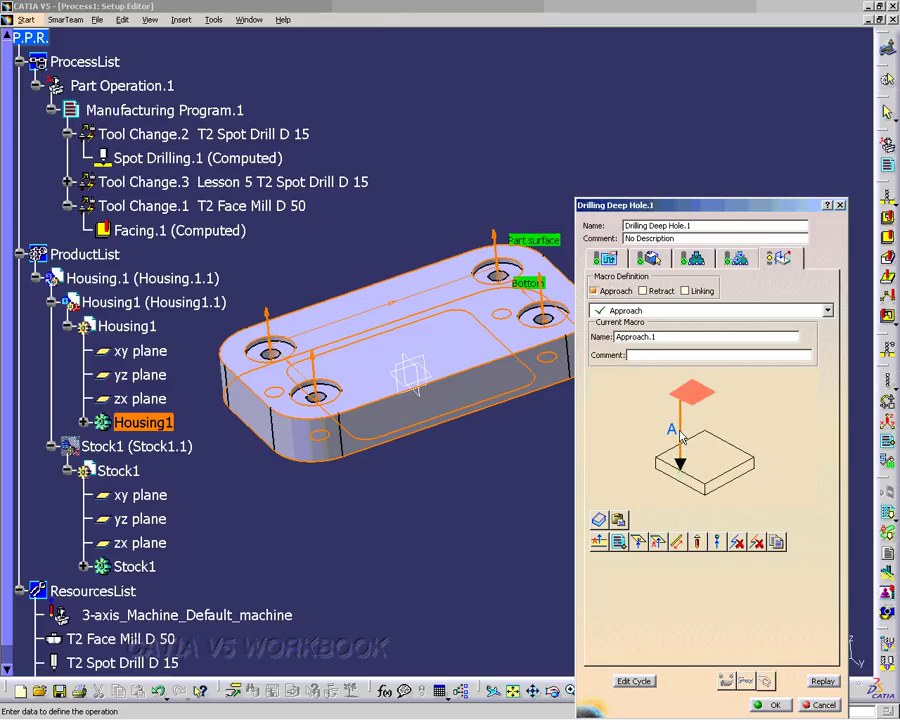
right_click(681, 458)
mouse_move(712, 510)
left_click(779, 488)
Step: Activate the retract macro, add an axial motion up to a plane, and set its feedrate to Rapid
left_click(650, 291)
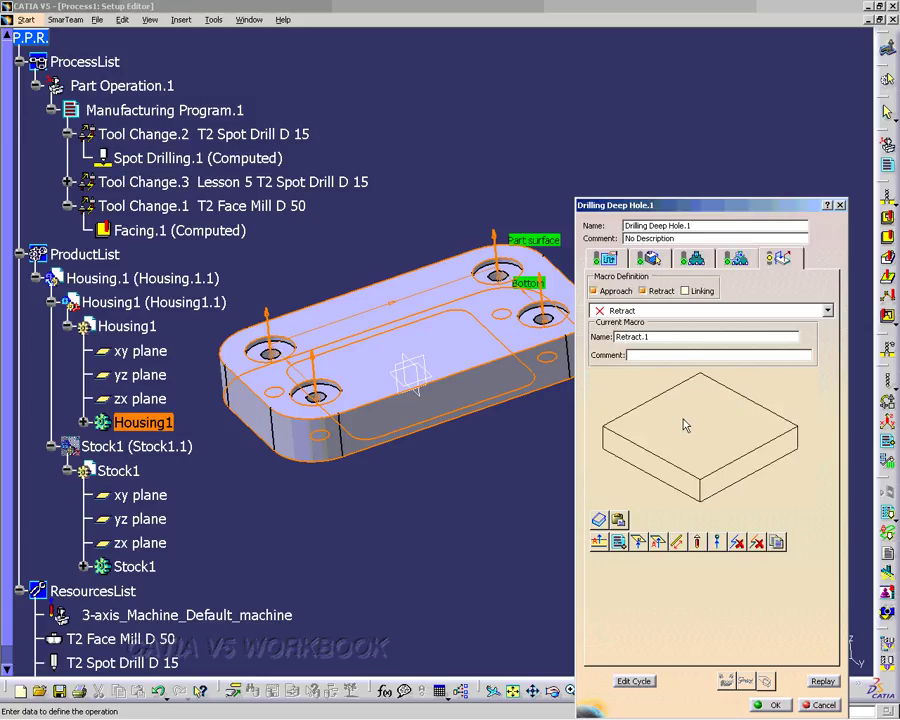
left_click(657, 541)
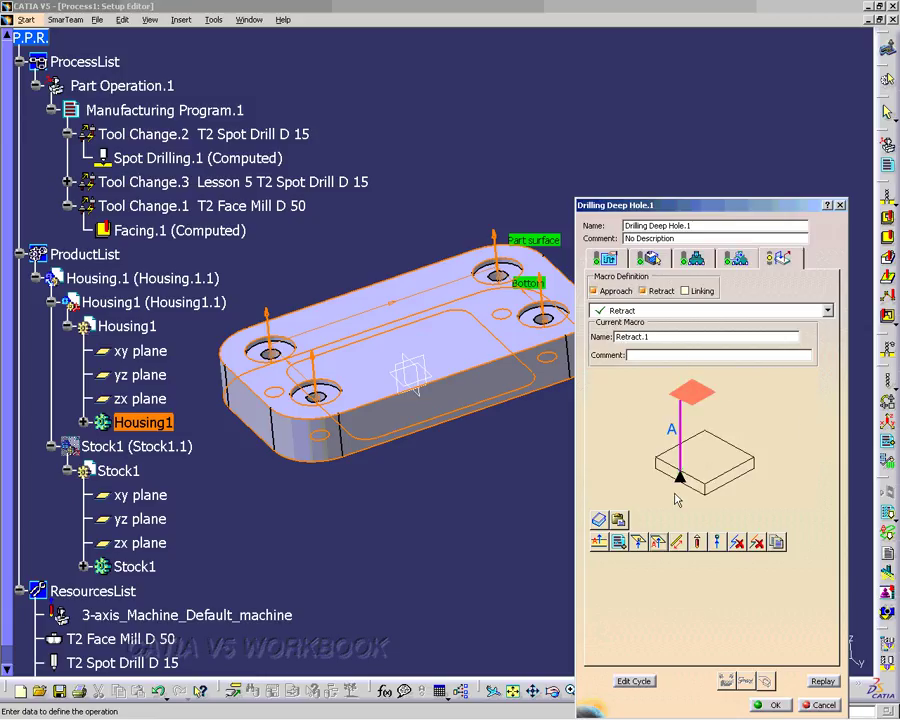
right_click(680, 442)
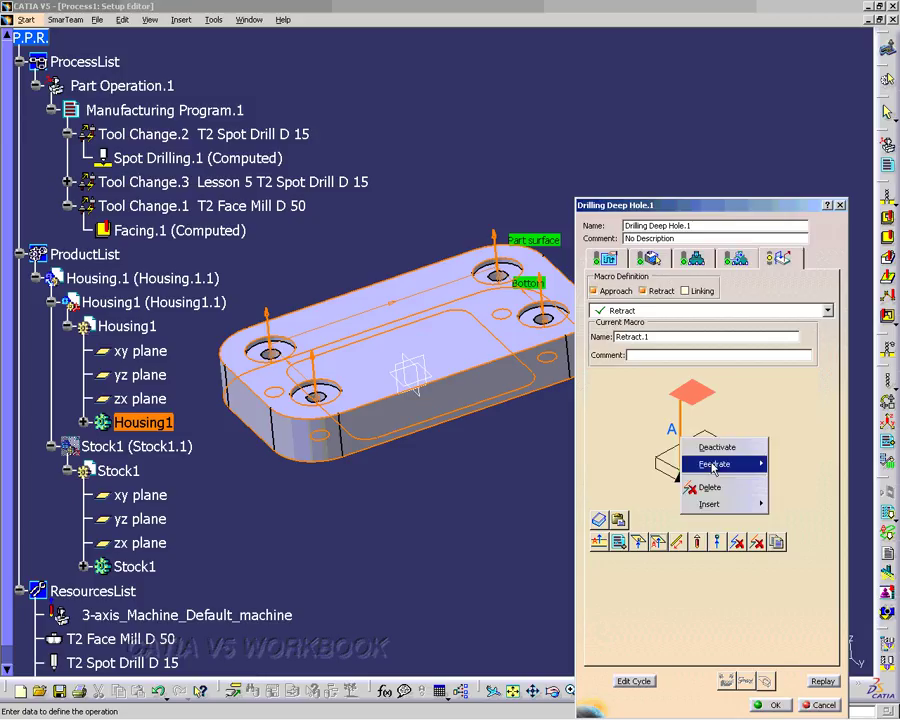
mouse_move(713, 466)
left_click(842, 549)
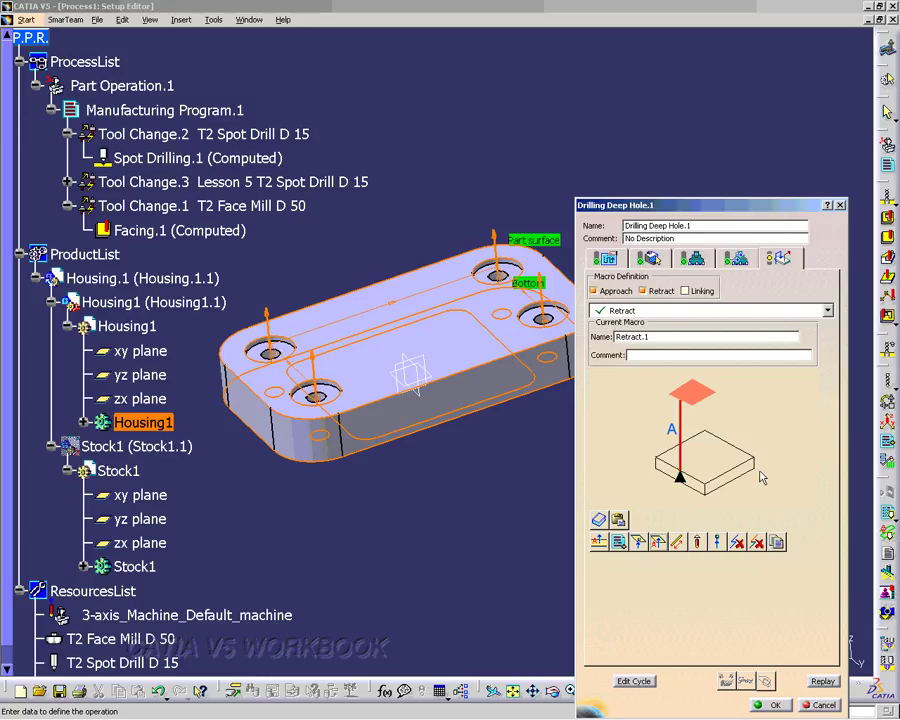
Step: Replay the Drilling Deep Hole tool path from its beginning to check the approach and retract feedrates, and close the replay
left_click(820, 683)
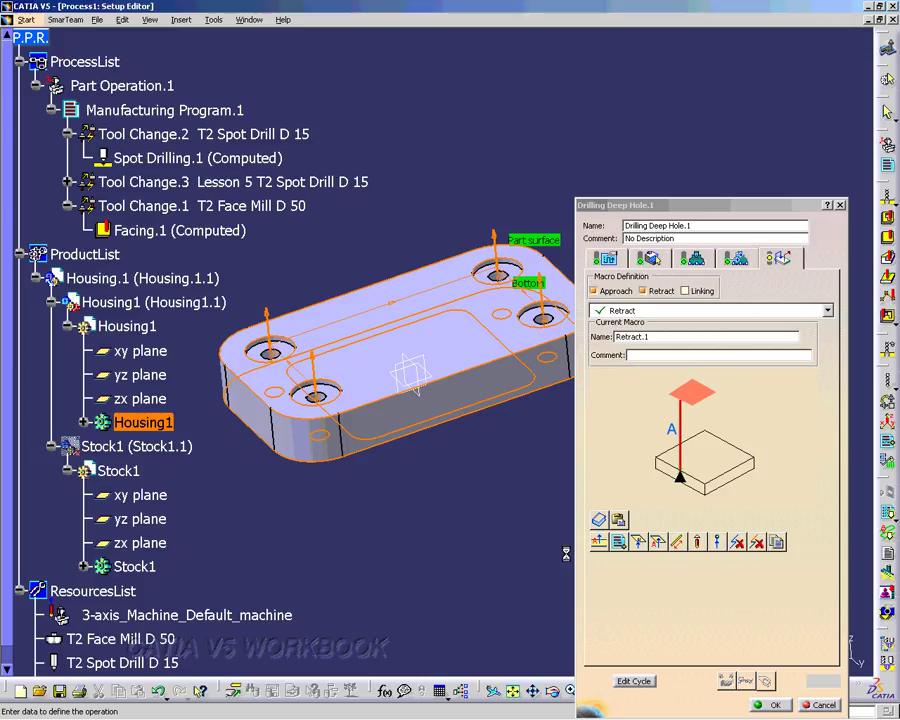
left_click(677, 566)
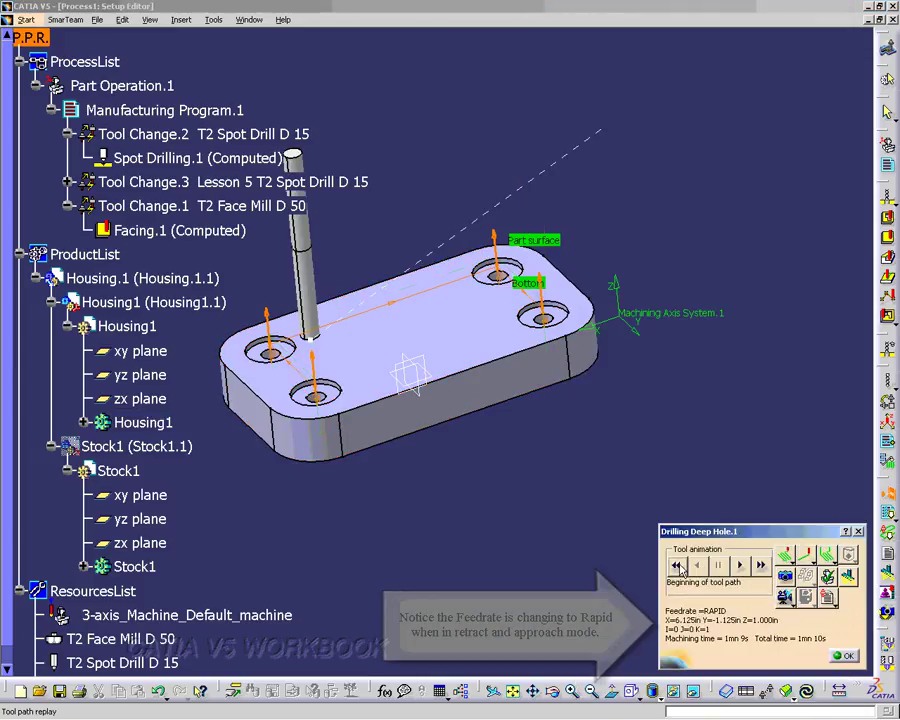
left_click(741, 566)
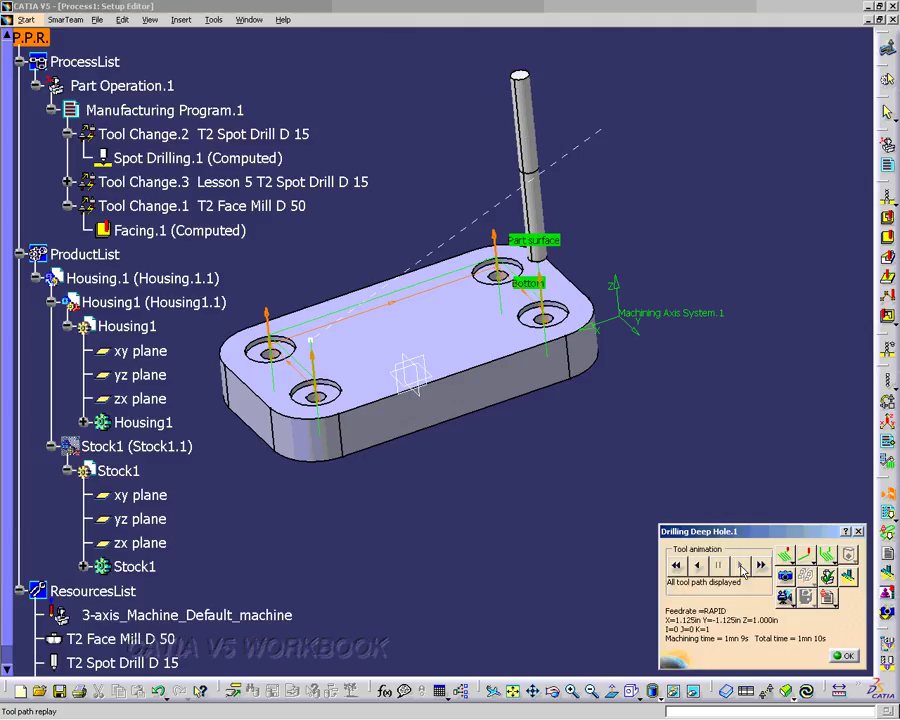
mouse_move(806, 718)
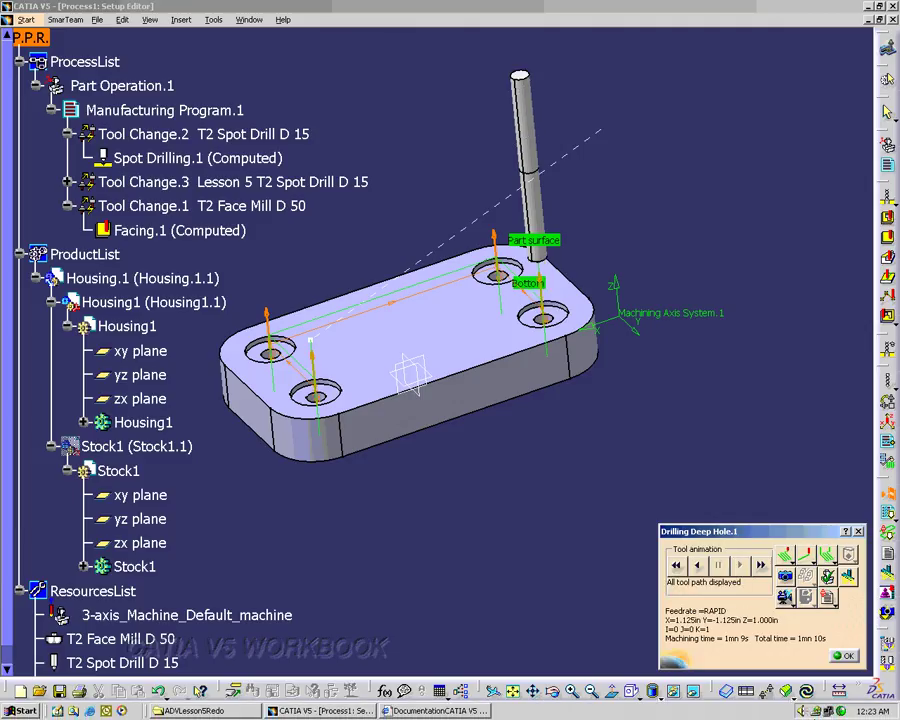
left_click(843, 656)
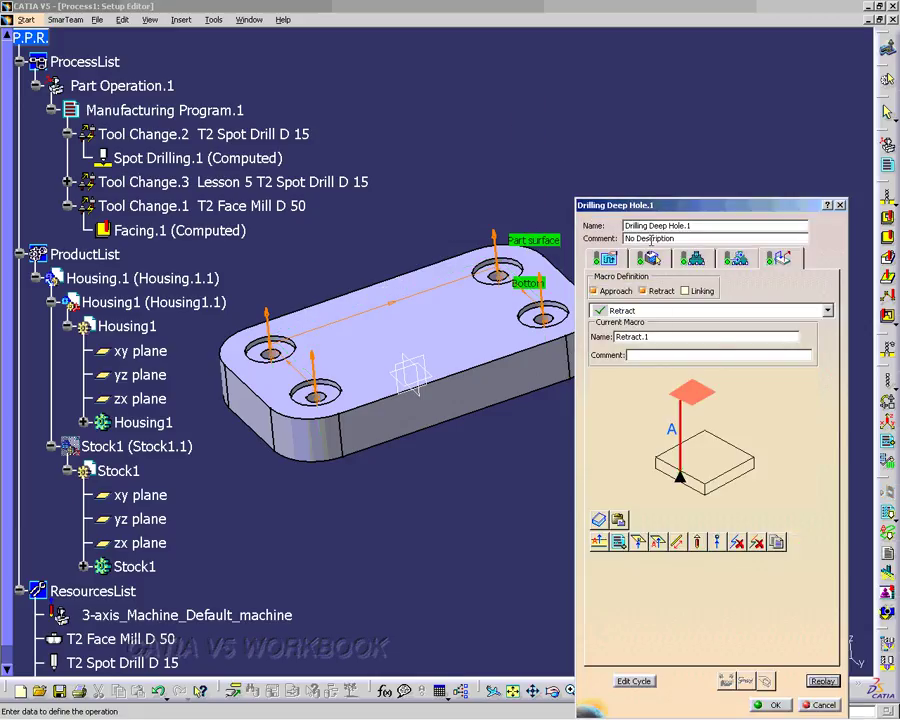
Step: In the operation's strategy parameters, set the breakthrough (B) to 0.5 in and the max depth of cut (Dc) to 0.5 in
left_click(652, 259)
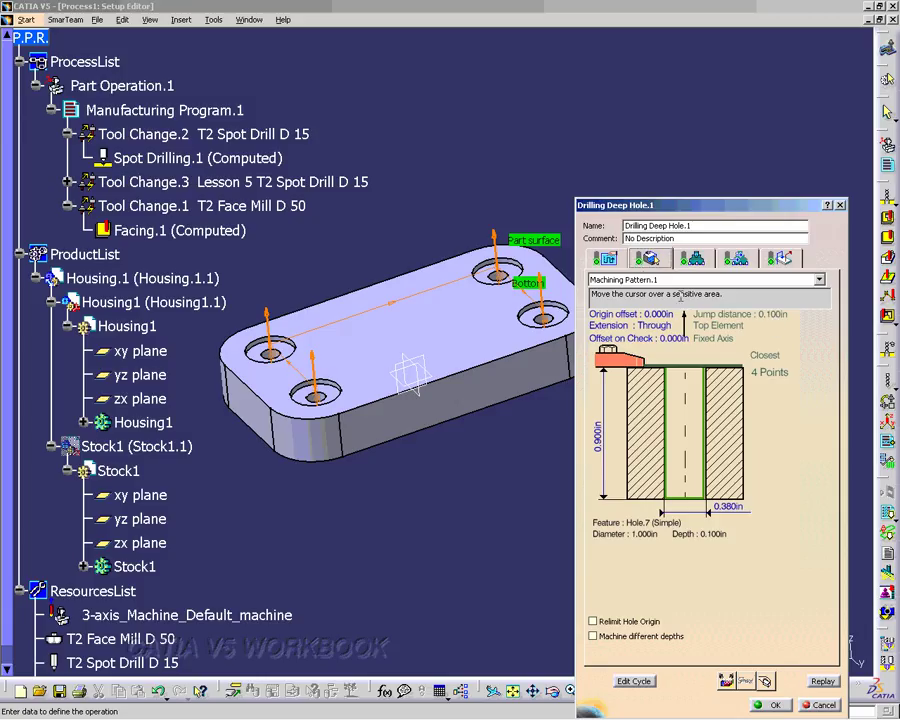
left_click(606, 262)
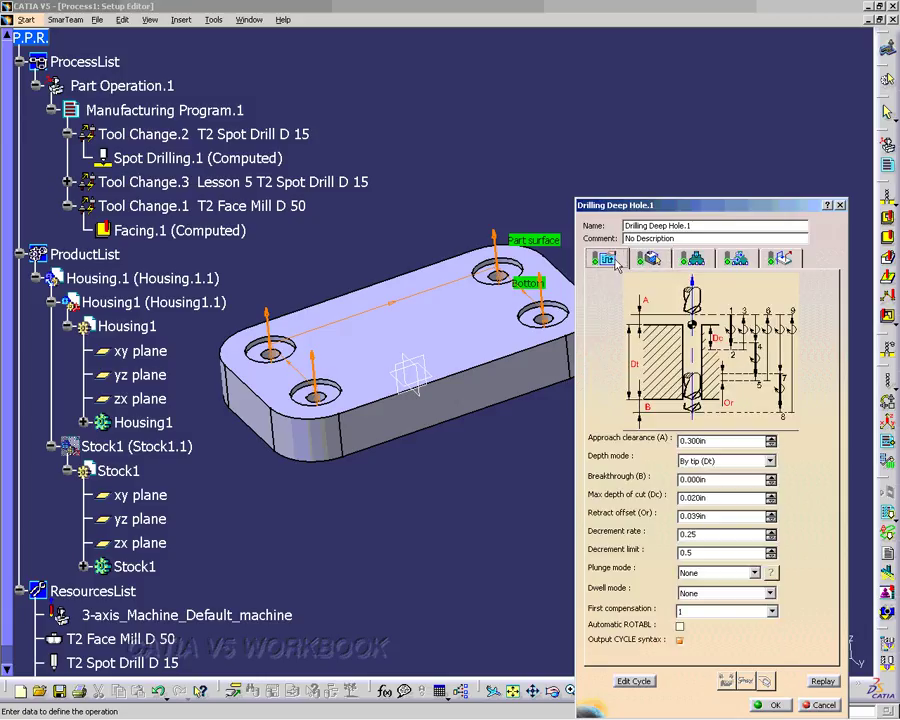
double_click(724, 480)
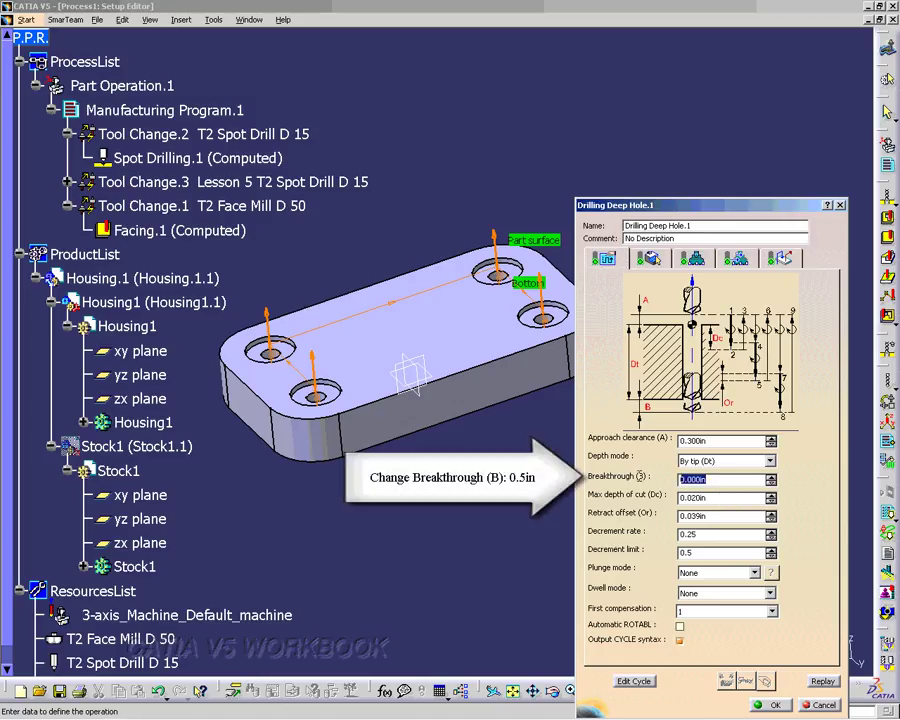
type("0.5")
key("Tab")
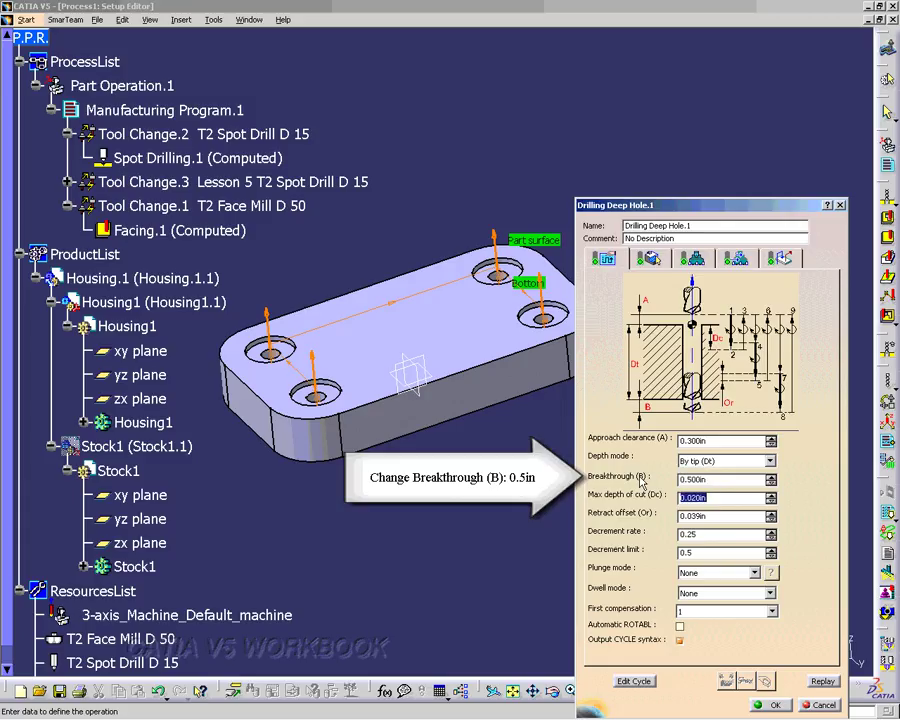
type("0.5")
key("Tab")
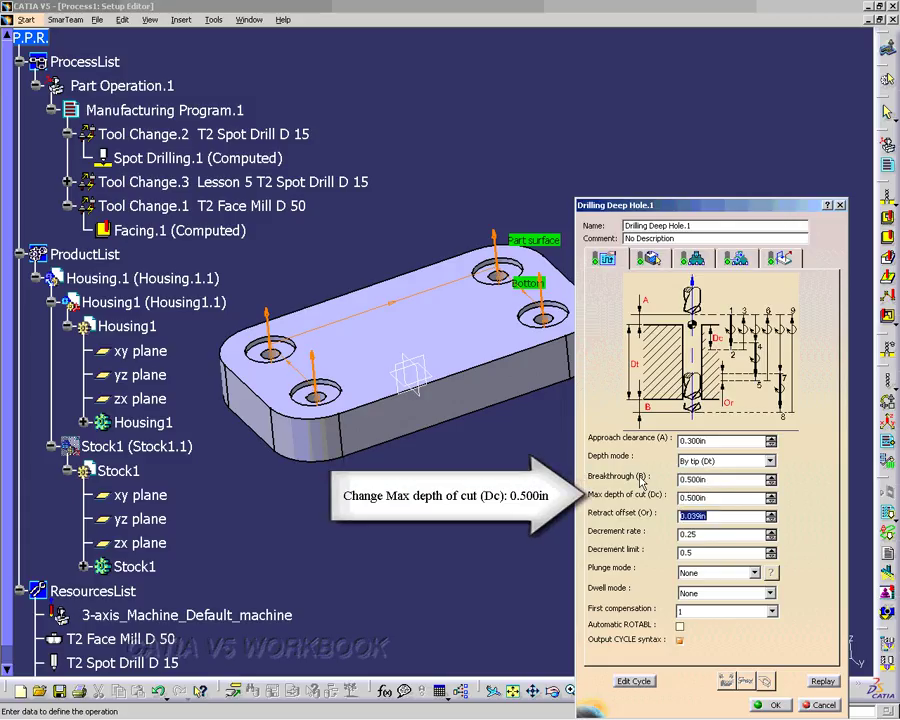
Step: Set the retract offset (Or) to 0.03 in, and both the decrement rate and decrement limit to 0.1
type(".0")
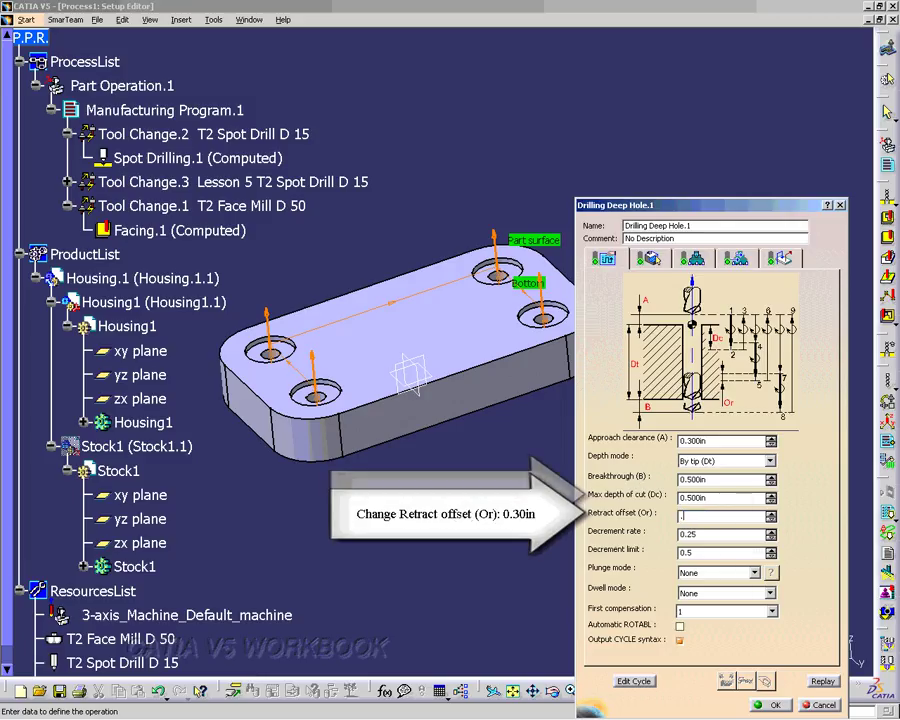
type("3")
key("Tab")
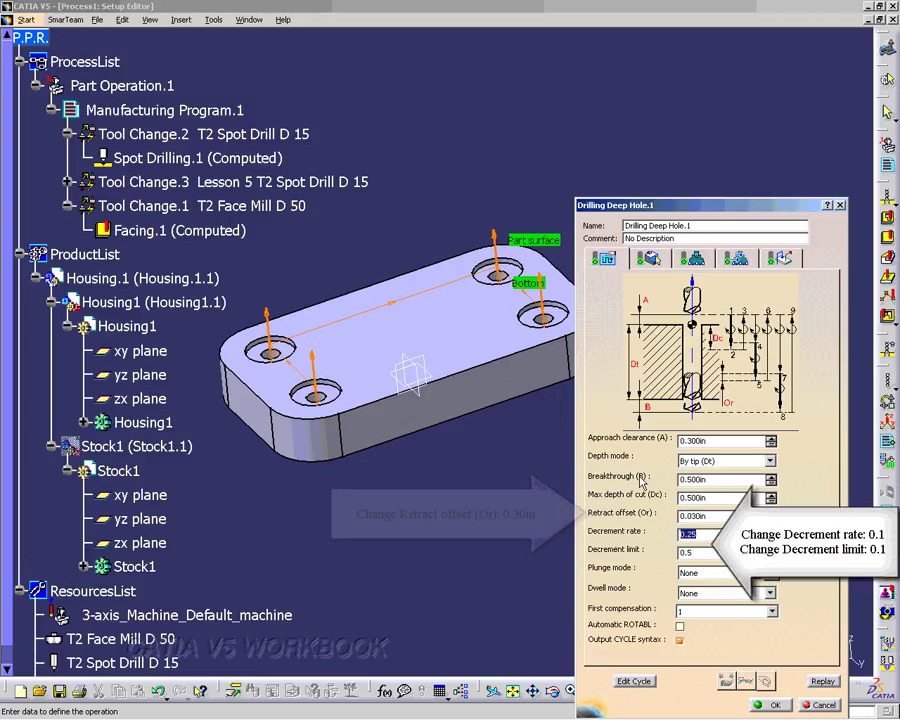
type(".")
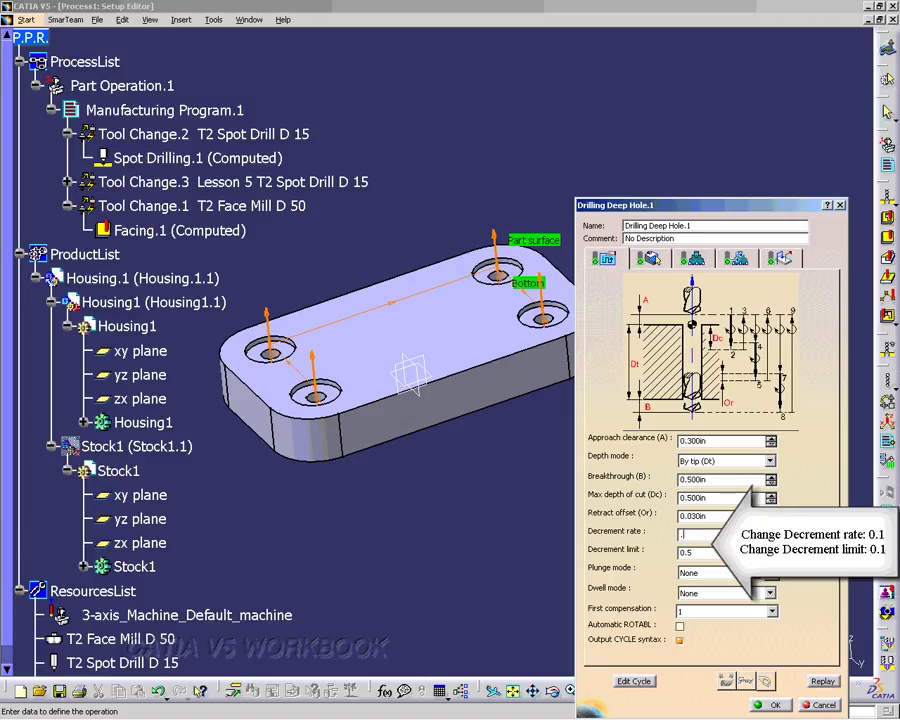
type("1")
key("Tab")
type(".1")
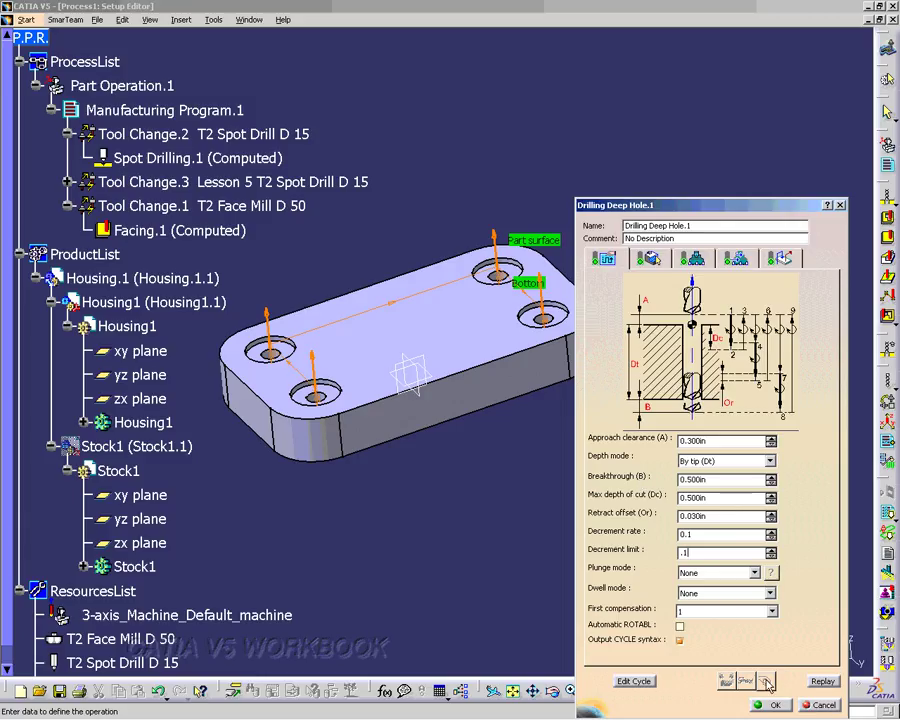
Step: Recompute and replay the deep hole tool path from its beginning with the new strategy values, and close the replay
left_click(822, 681)
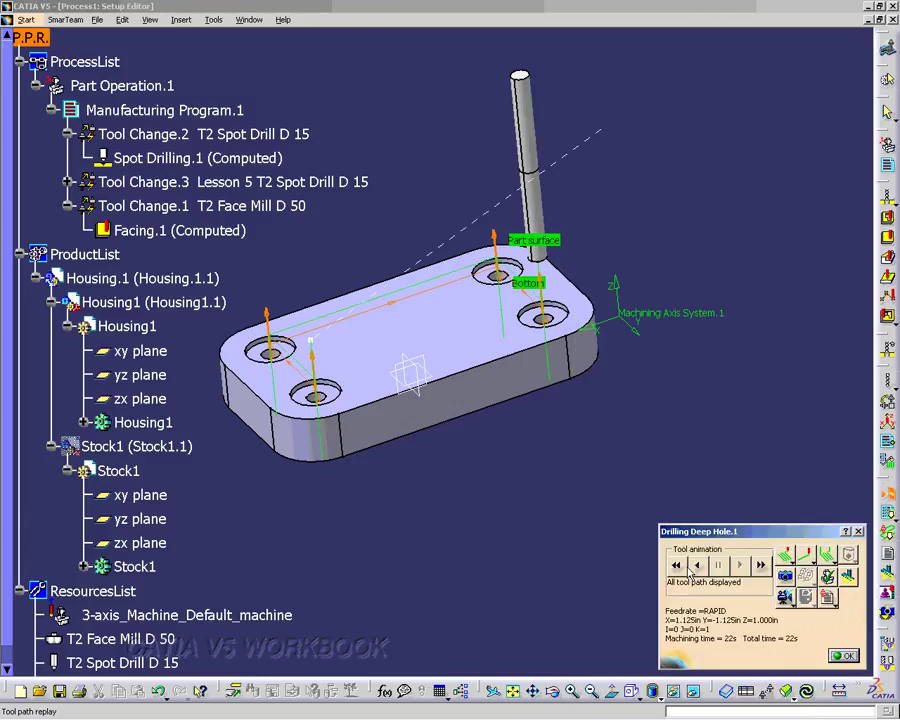
left_click(677, 565)
left_click(741, 567)
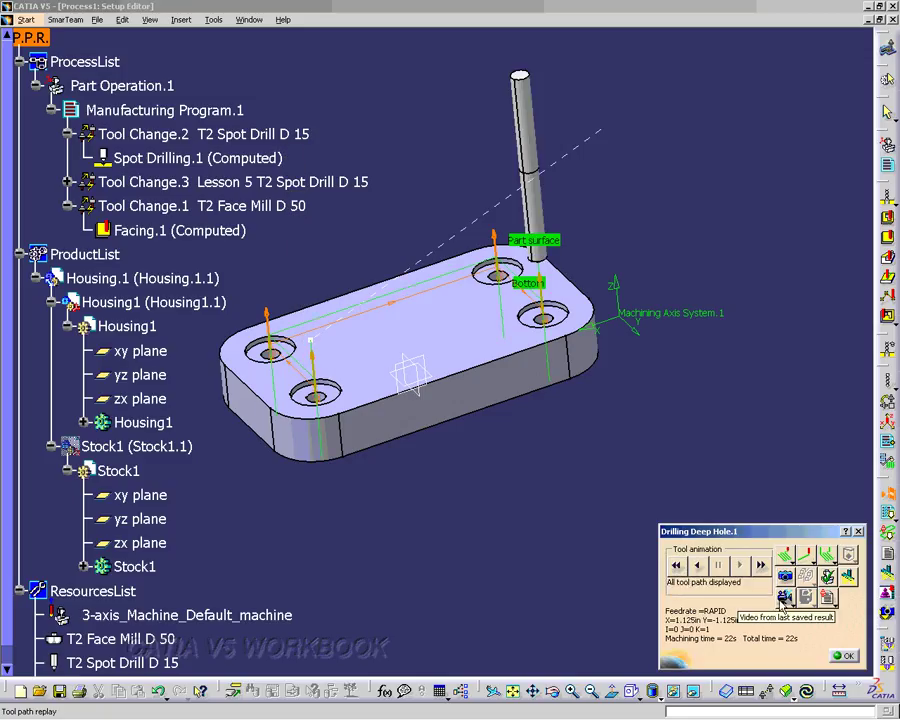
left_click(843, 655)
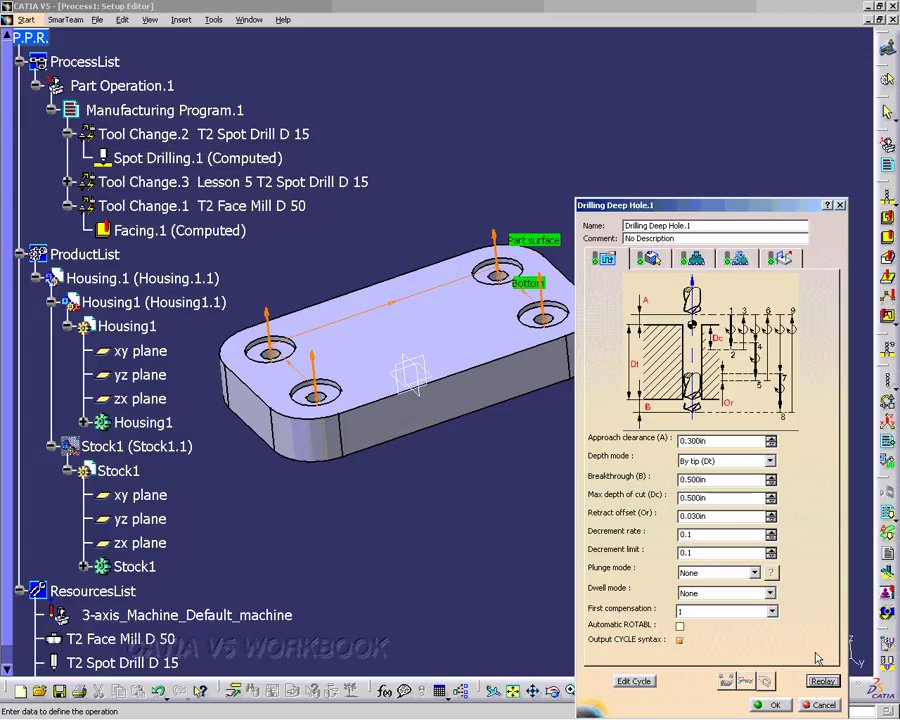
Step: Simulate the deep hole drilling as a material removal video on the stock, and run it again from the start
left_click(776, 705)
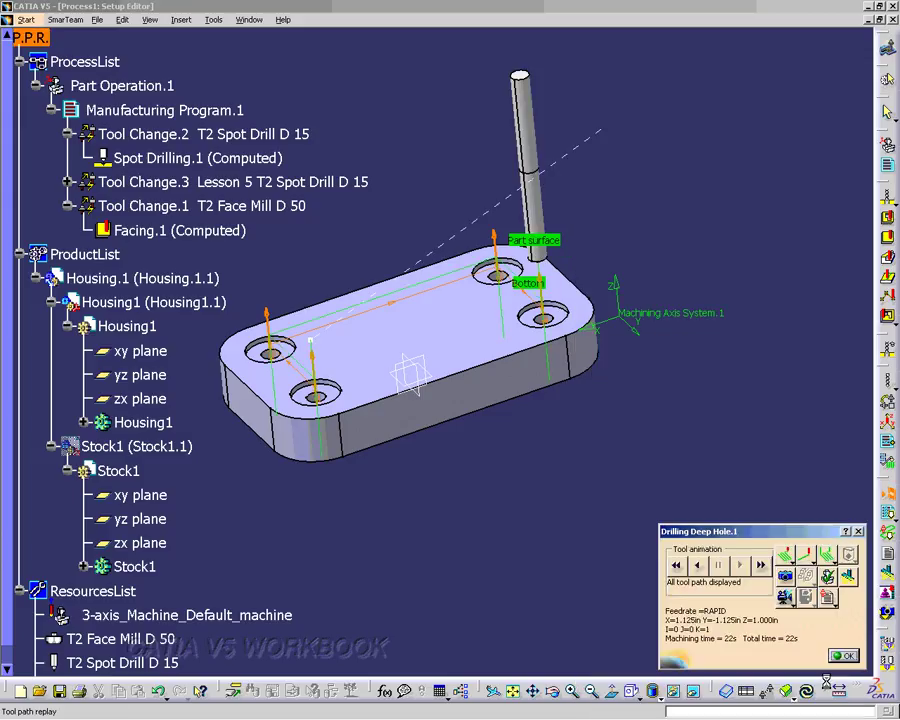
left_click(785, 597)
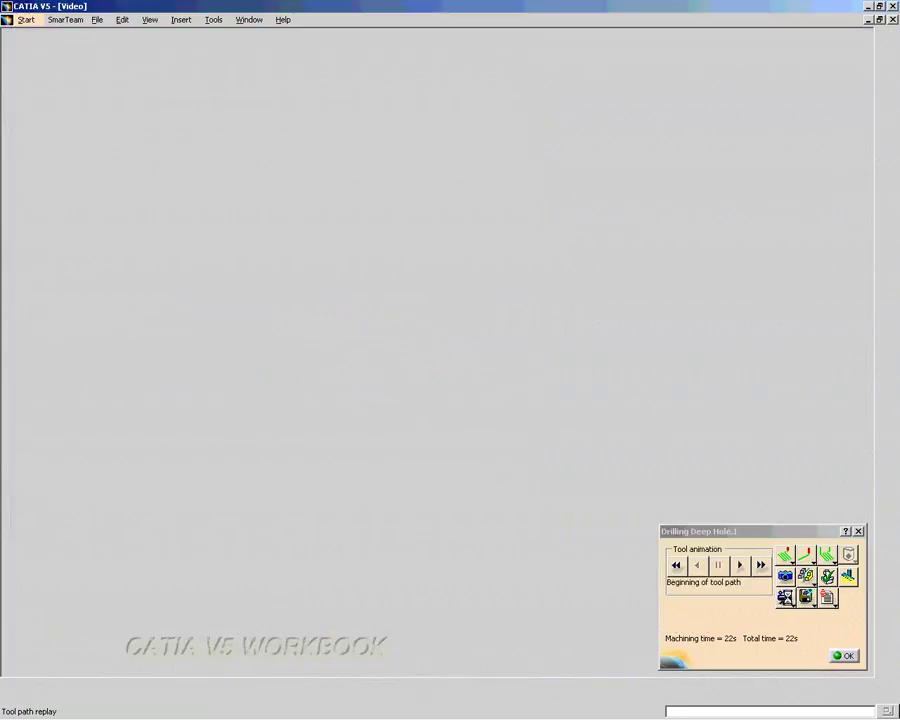
left_click(741, 566)
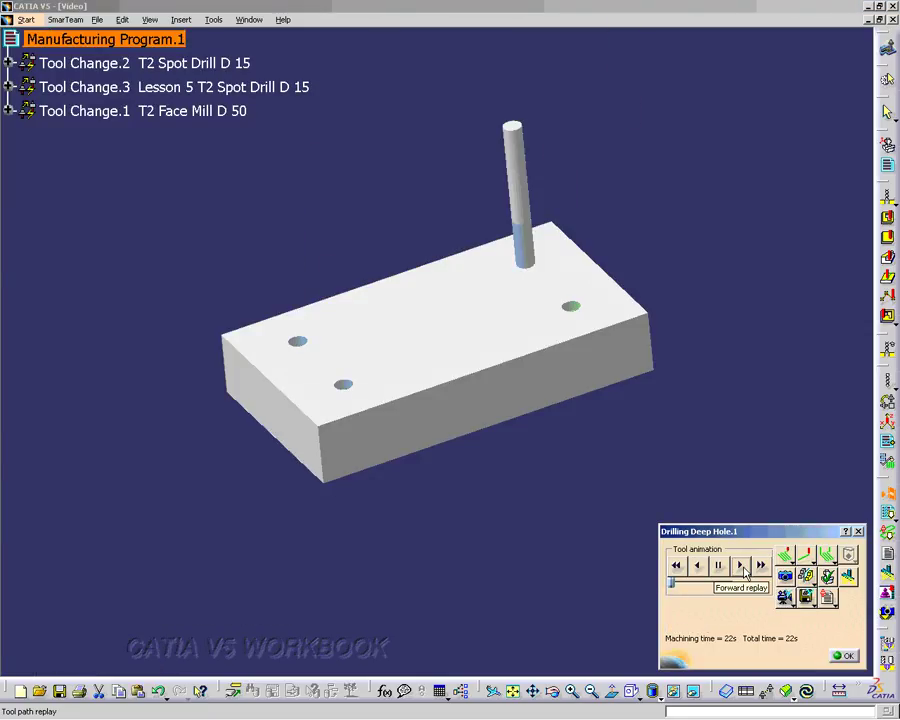
left_click(676, 566)
middle_click_drag(561, 455, 640, 570)
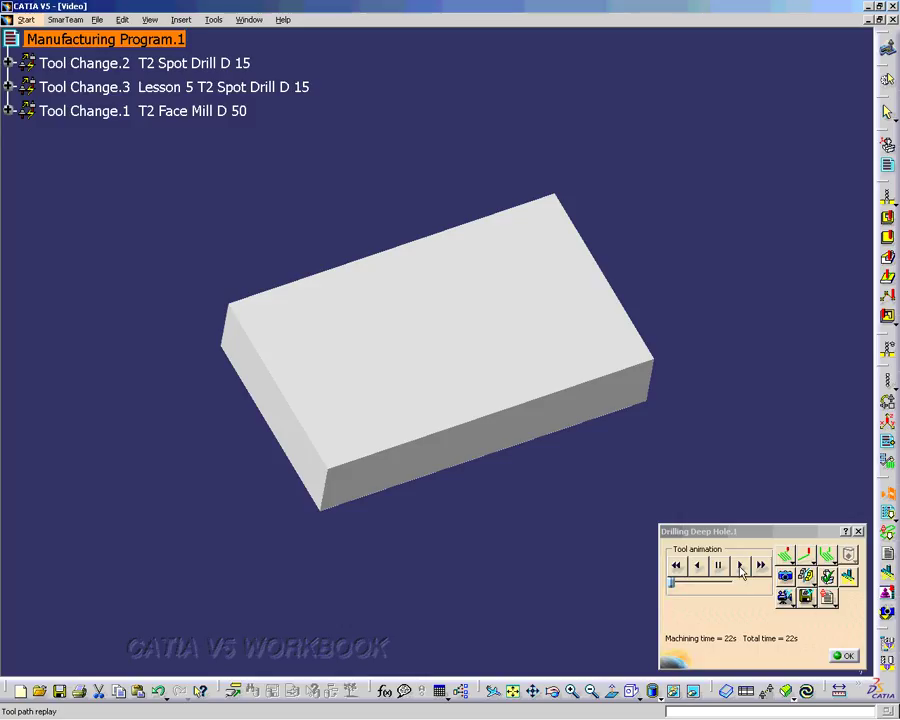
left_click(740, 566)
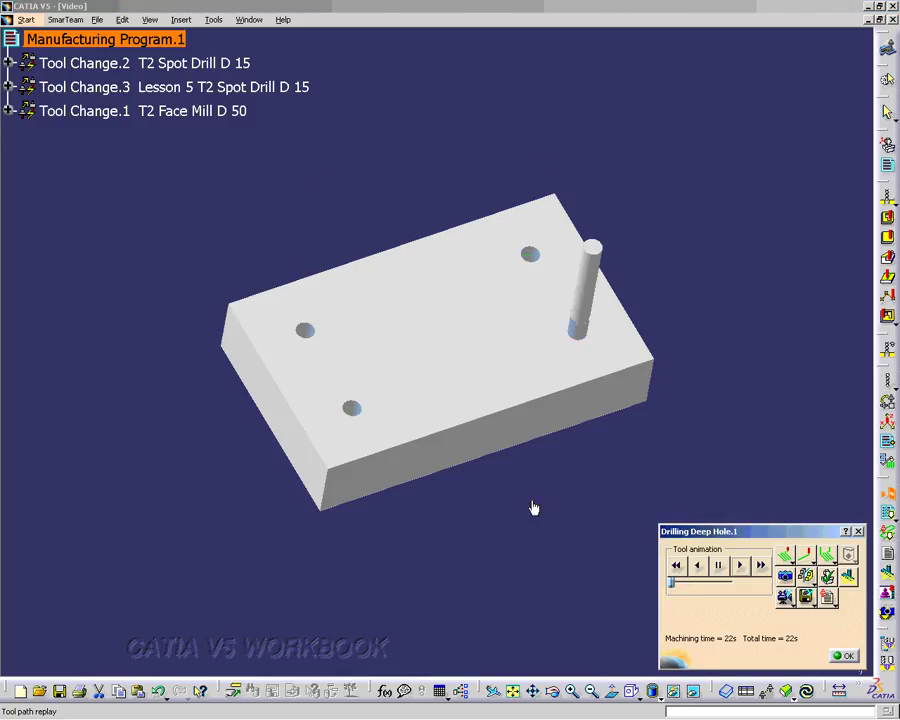
Step: Examine the drilled through holes from another angle, rerun the video simulation from the start, and close the replay
middle_click_drag(528, 500, 345, 497)
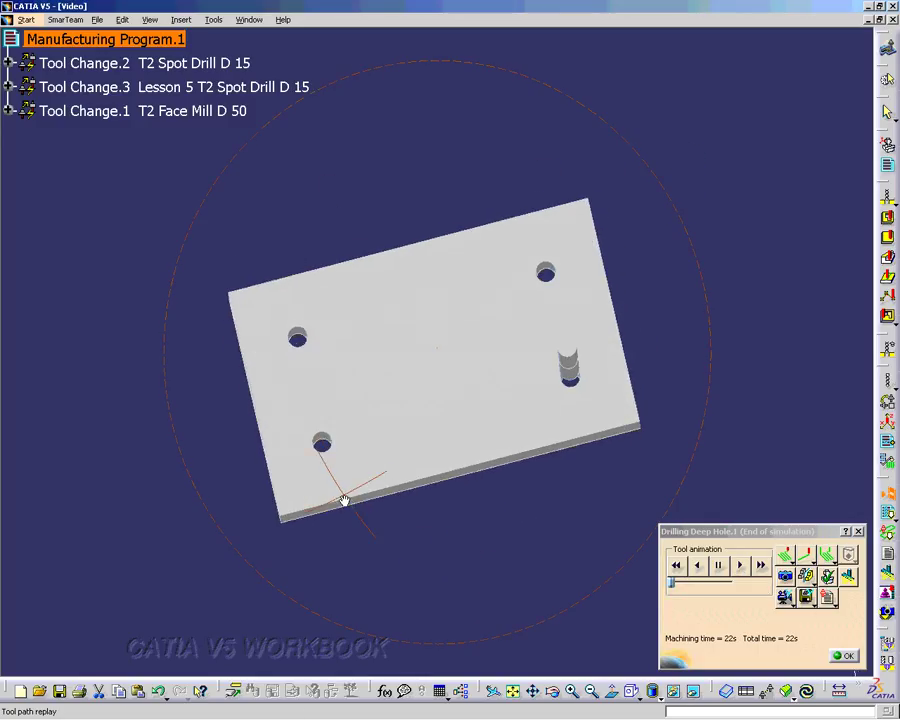
left_click(678, 566)
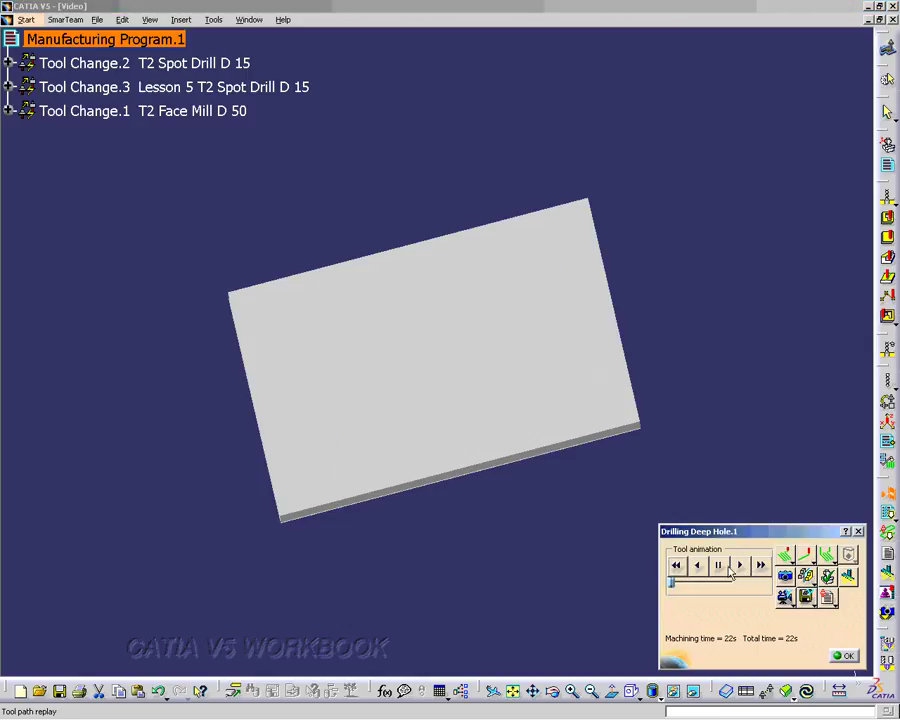
left_click(740, 566)
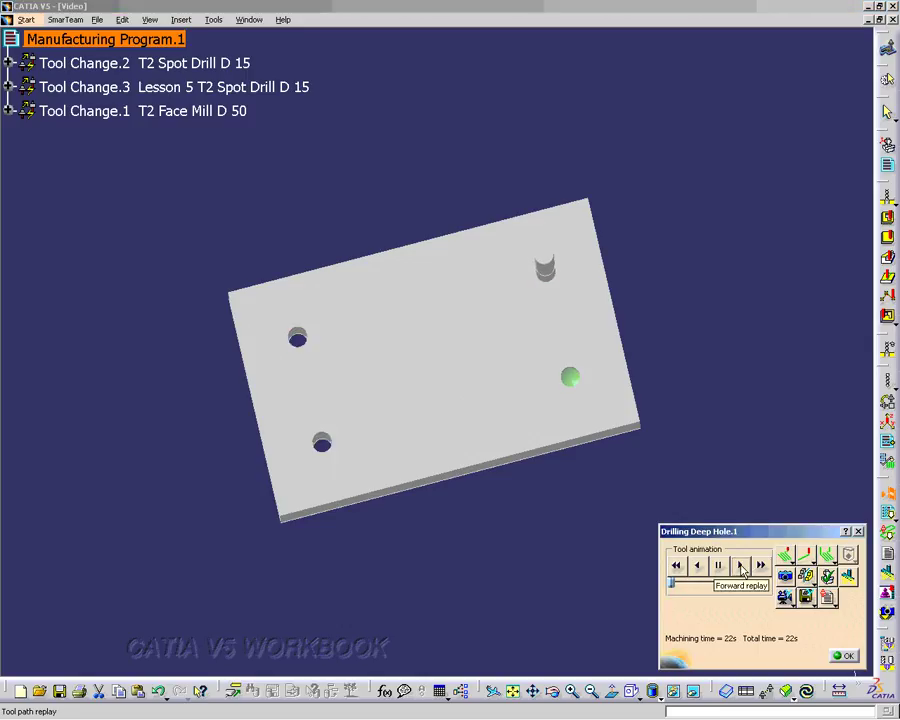
left_click(843, 655)
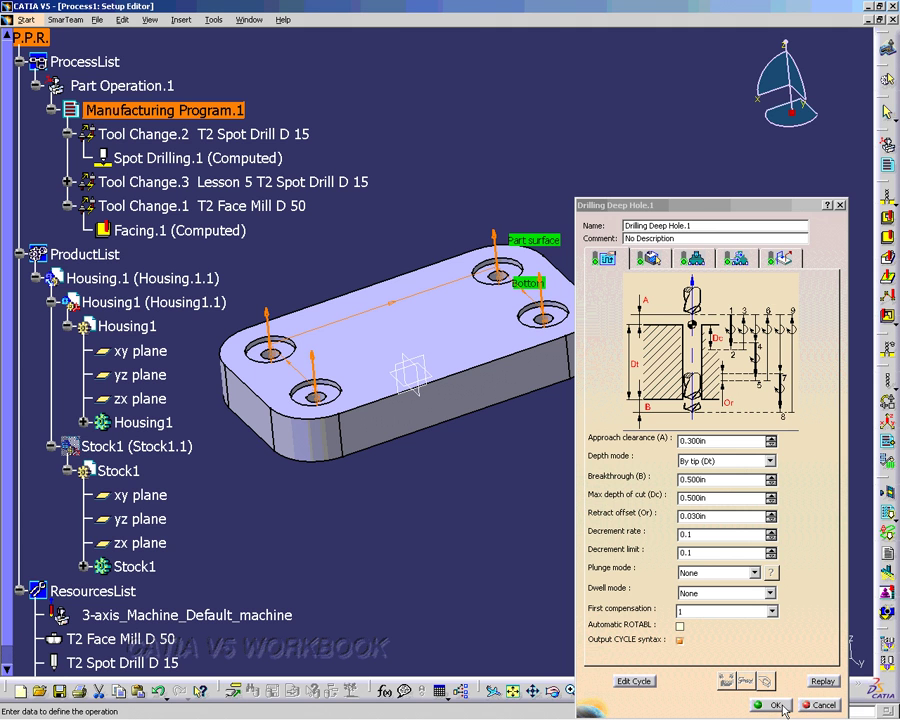